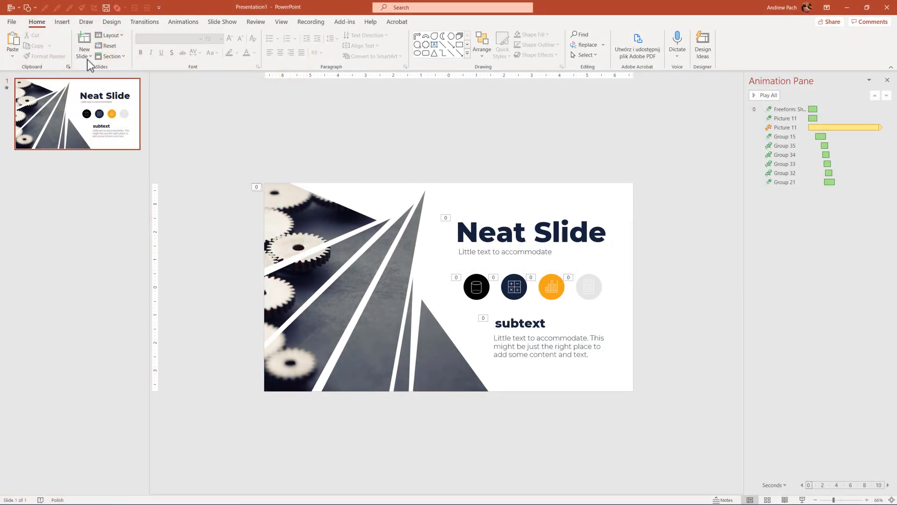
- Open the New Slide layout gallery to add a blank slide
left_click(88, 60)
- Add a blank slide and draw an orange rectangle covering its left half from top to bottom
left_click(114, 186)
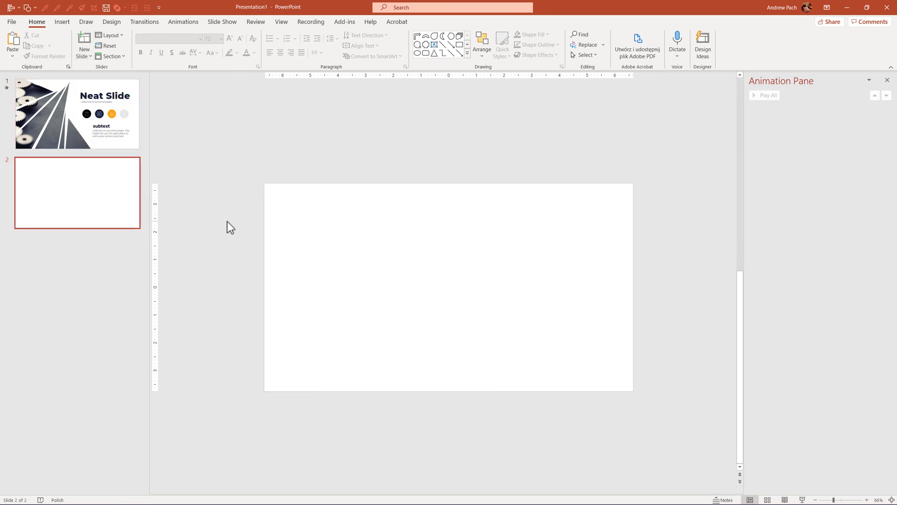
left_click(62, 24)
left_click(136, 55)
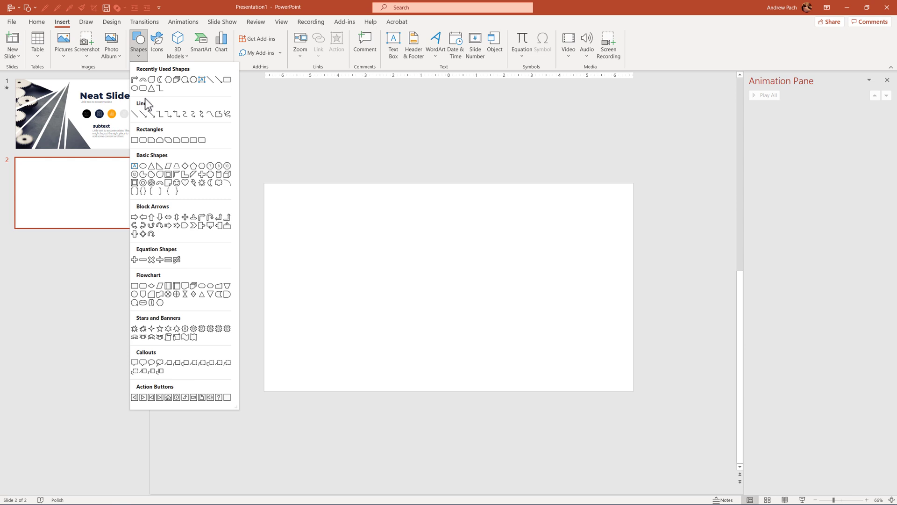
left_click(135, 139)
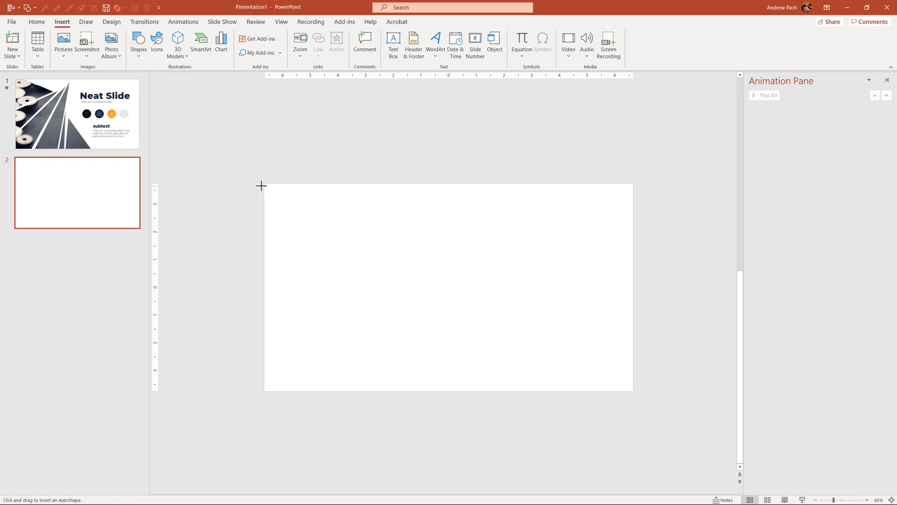
left_click_drag(295, 242, 446, 391)
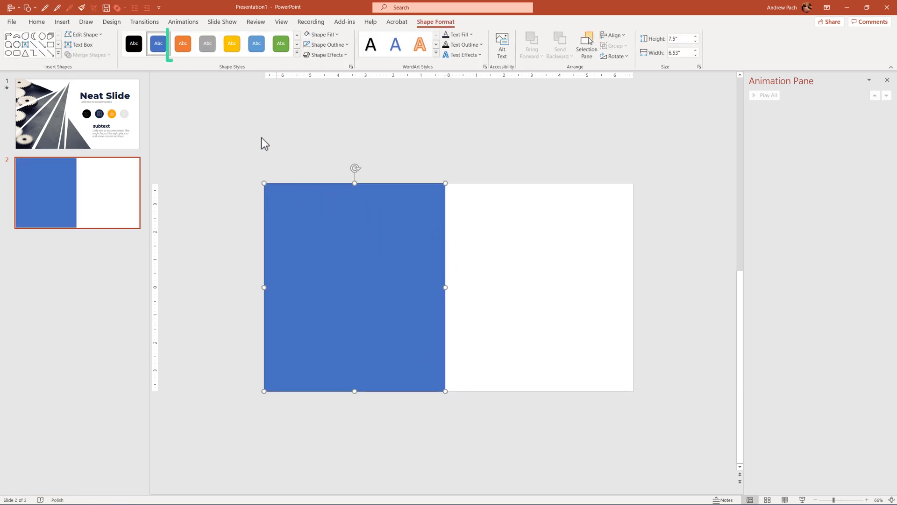
left_click(176, 46)
left_click(234, 136)
left_click(62, 22)
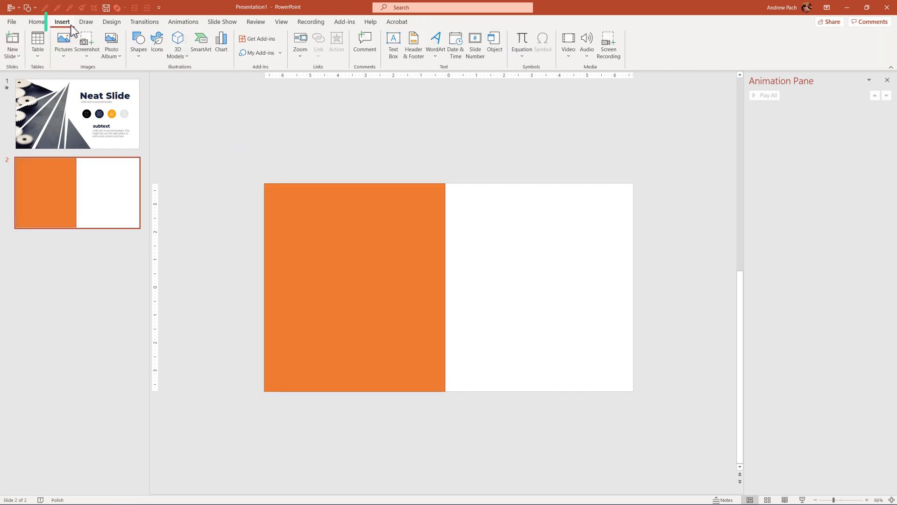
- Draw a blue triangle on the orange rectangle, rotated to point right at its left edge
left_click(142, 59)
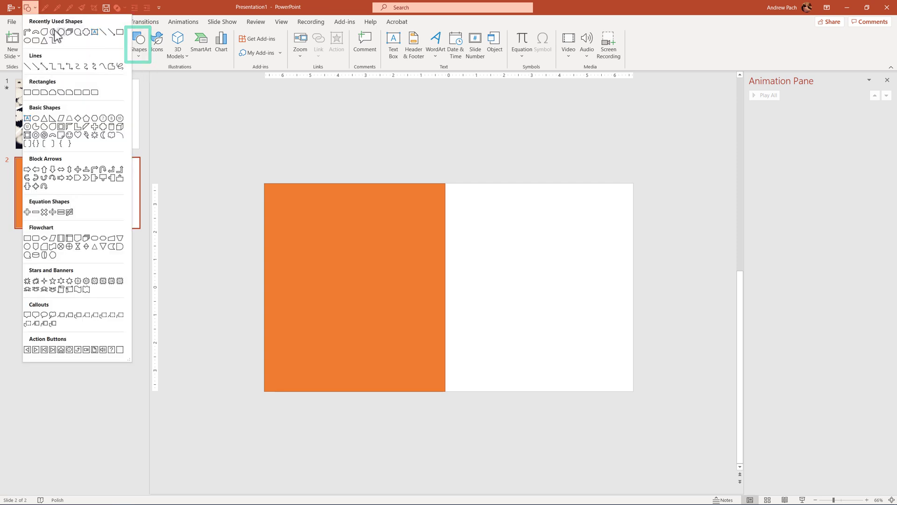
left_click(44, 118)
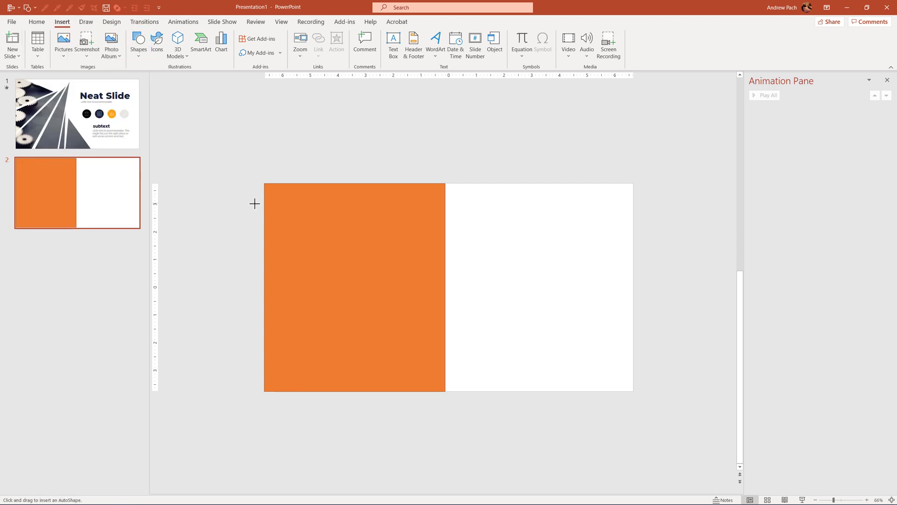
left_click_drag(264, 225, 332, 295)
left_click(48, 121)
left_click(74, 219)
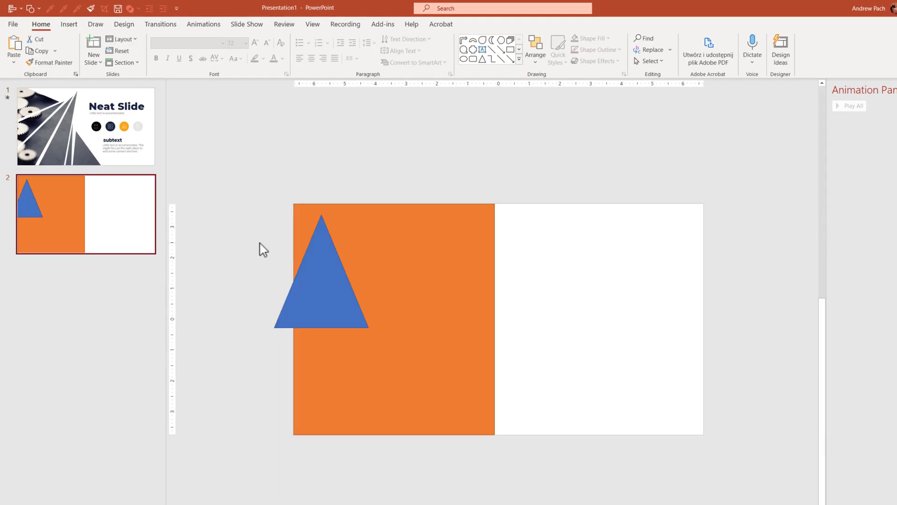
left_click(315, 264)
left_click_drag(325, 197, 406, 282)
left_click_drag(292, 261, 314, 234)
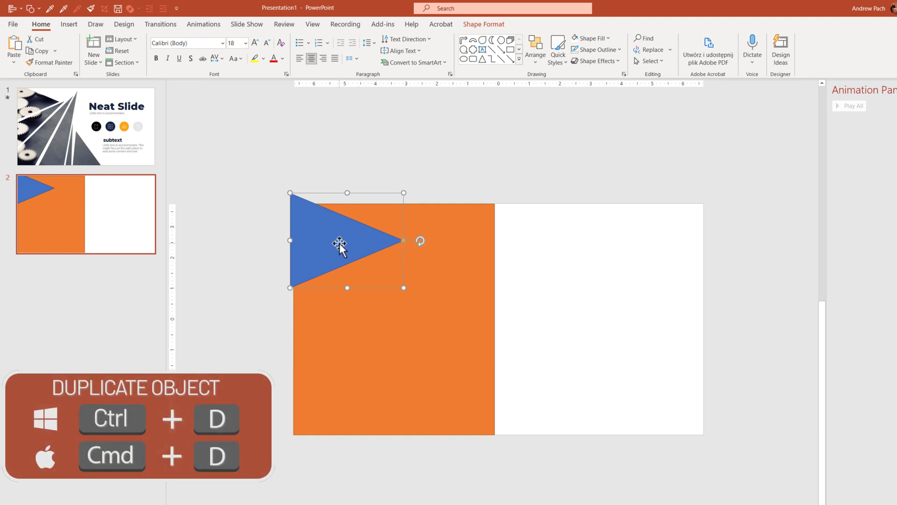
- Duplicate the triangle, then stretch and tilt the copy so its tip meets the first one
key("ctrl+d")
left_click_drag(332, 248, 313, 314)
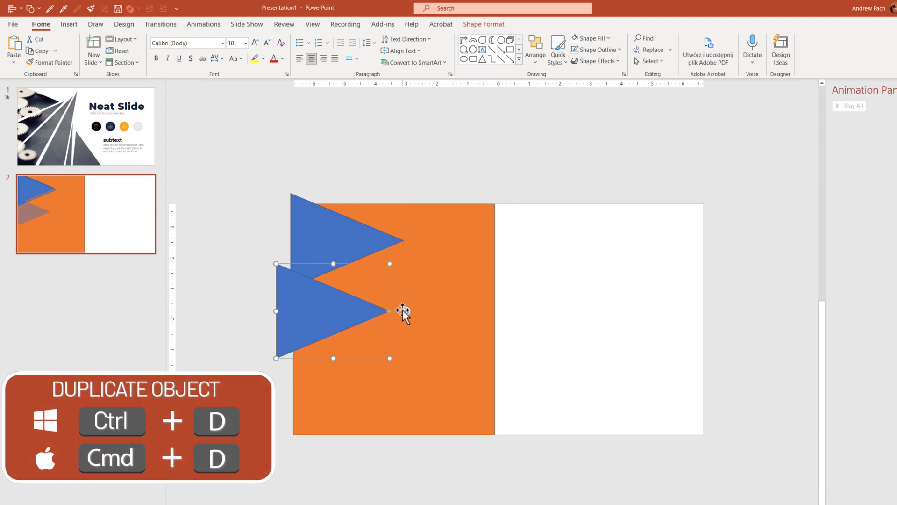
left_click_drag(393, 263, 495, 275)
left_click_drag(513, 315, 402, 266)
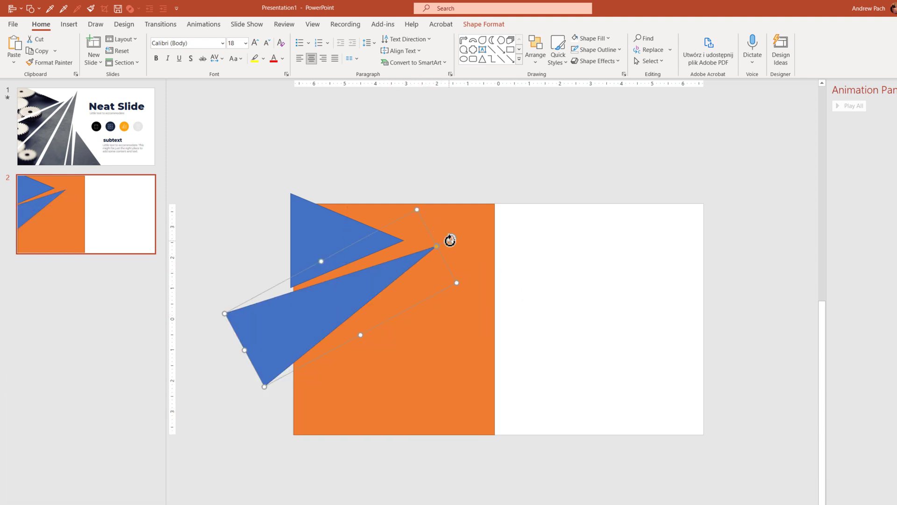
left_click_drag(451, 238, 442, 223)
left_click_drag(386, 261, 386, 266)
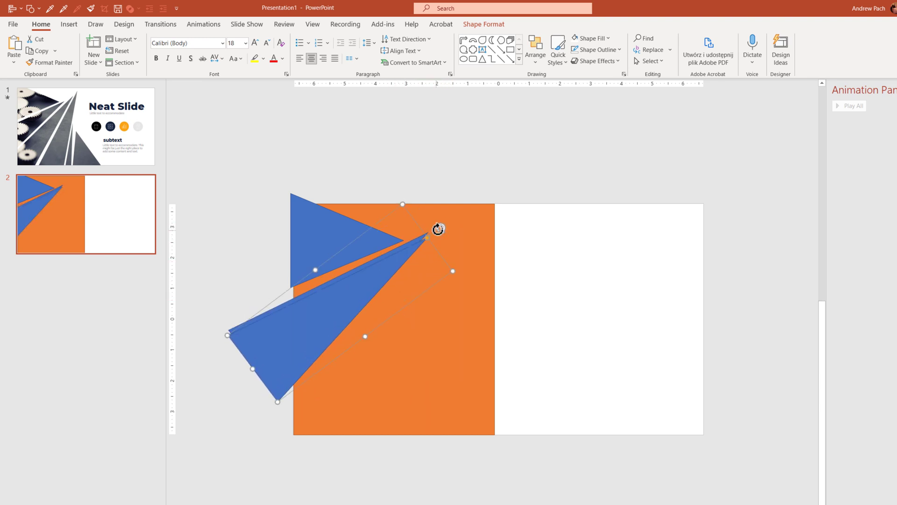
left_click_drag(438, 229, 407, 266)
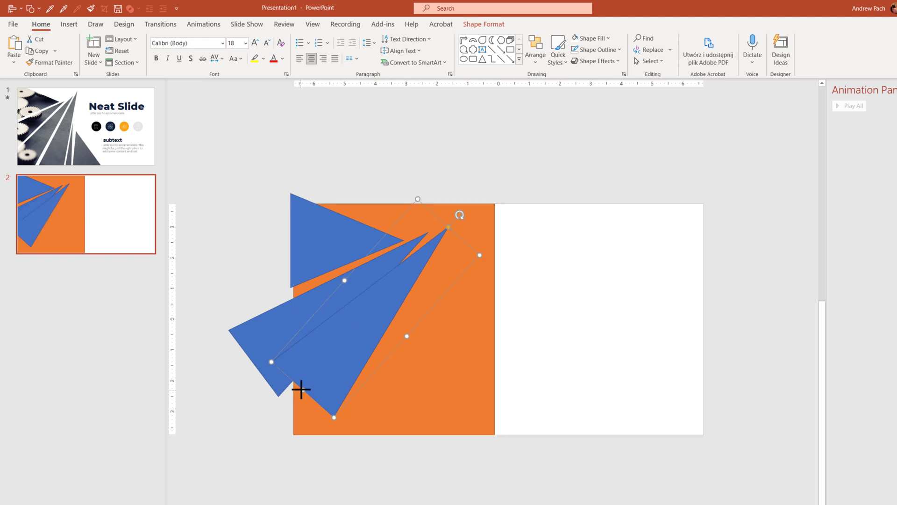
left_click_drag(301, 388, 246, 451)
- Rotate, shrink and reposition the remaining triangles into narrow upright shards fanning from the tip
left_click_drag(458, 215, 437, 198)
left_click_drag(412, 247, 409, 356)
key("alt+Left")
left_click_drag(367, 423, 401, 375)
left_click_drag(424, 286, 416, 273)
left_click_drag(392, 365, 393, 355)
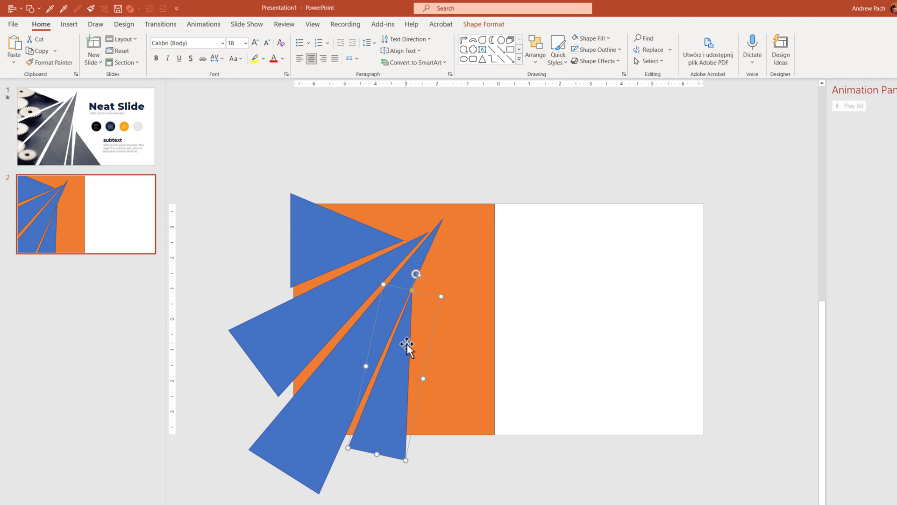
left_click_drag(407, 346, 451, 427)
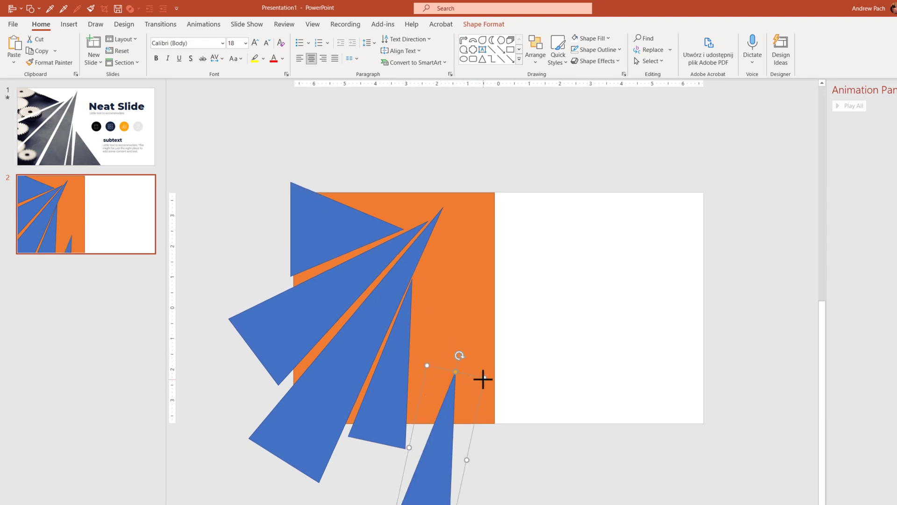
left_click_drag(481, 377, 445, 276)
left_click_drag(441, 330, 428, 274)
left_click(595, 355)
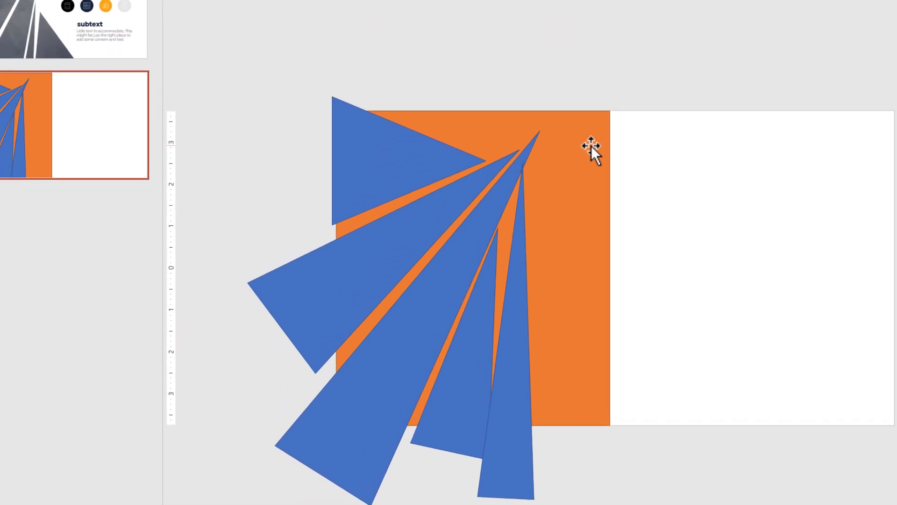
- Select the orange rectangle together with all five blue triangles
left_click(478, 232)
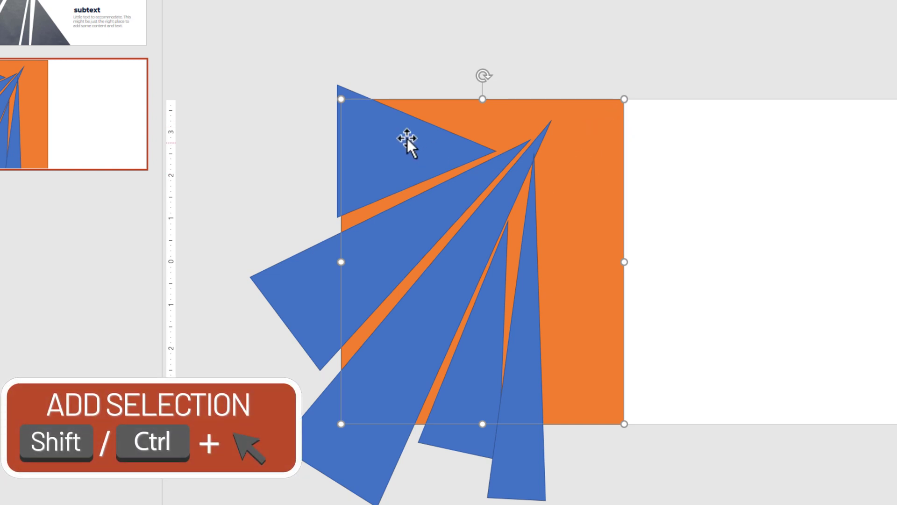
left_click(403, 169, "shift")
left_click(410, 291, "shift")
left_click(457, 387, "shift")
left_click(517, 406, "shift")
left_click(413, 234, "shift")
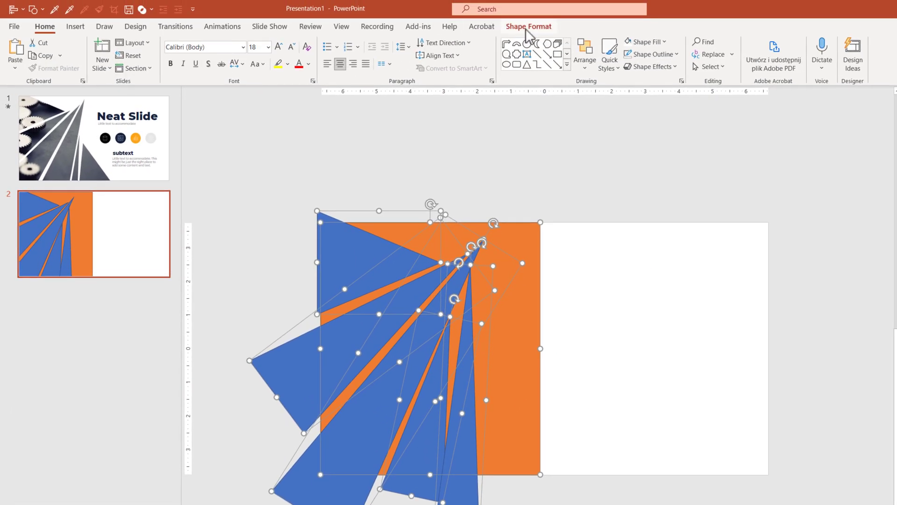
- Subtract the triangles from the rectangle with Merge Shapes and remove the outline
left_click(529, 27)
left_click(127, 69)
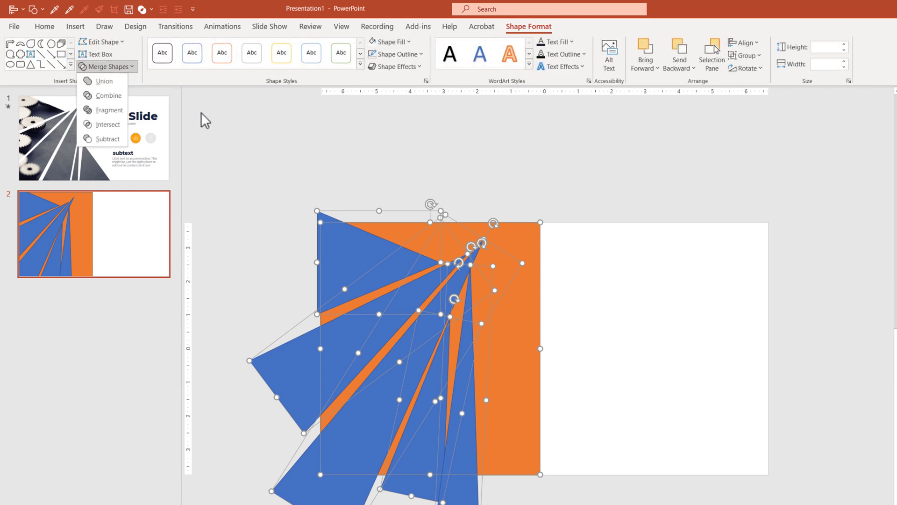
left_click(113, 139)
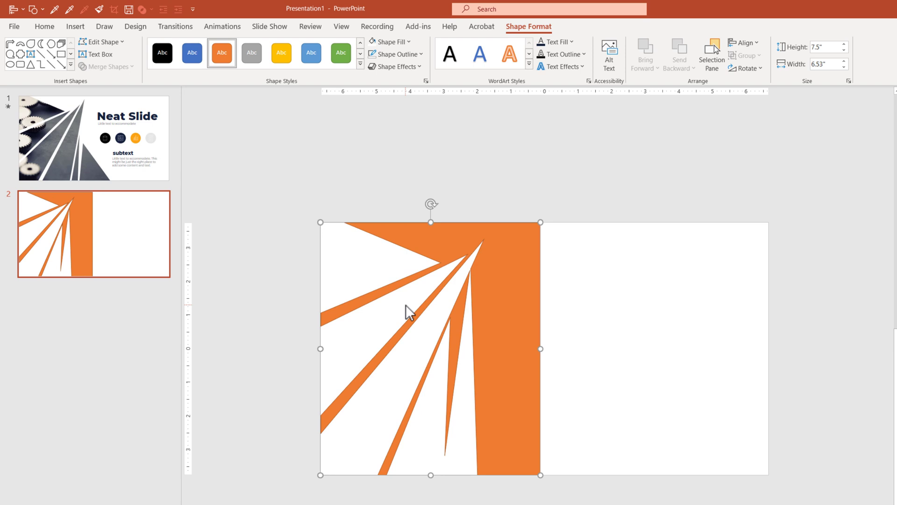
left_click(372, 55)
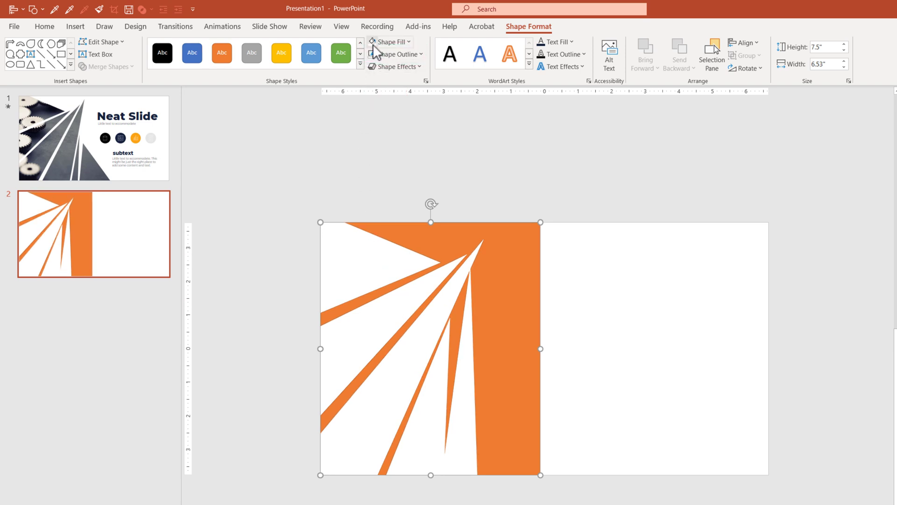
left_click(408, 123)
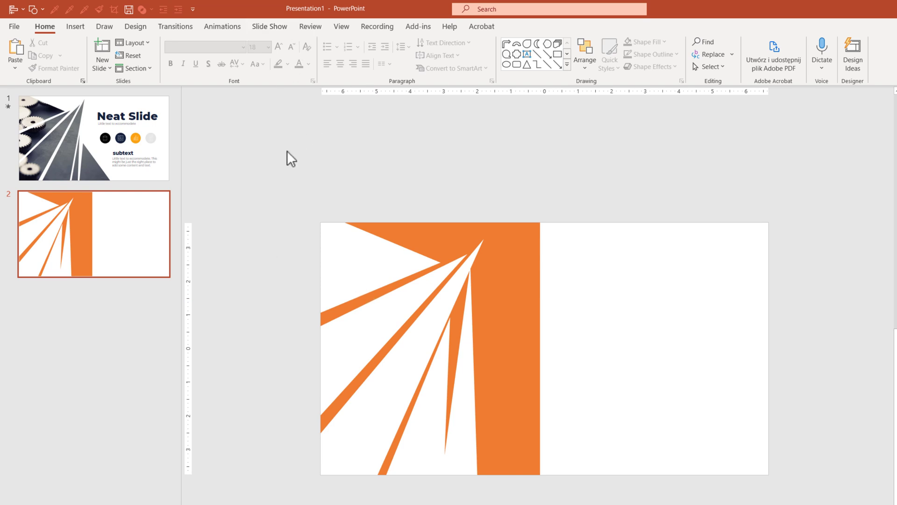
- Insert the orange nautilus shell stock image and align it with the slide's left edge
left_click(76, 26)
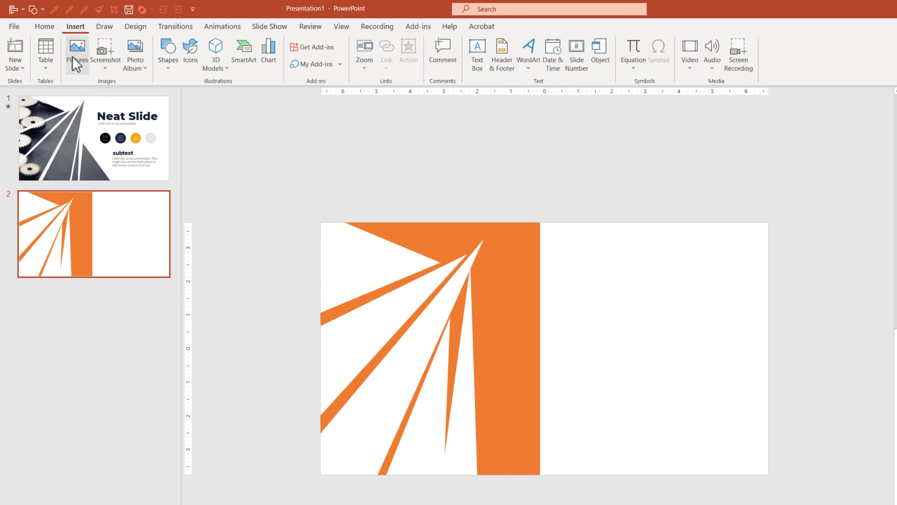
left_click(78, 66)
left_click(110, 116)
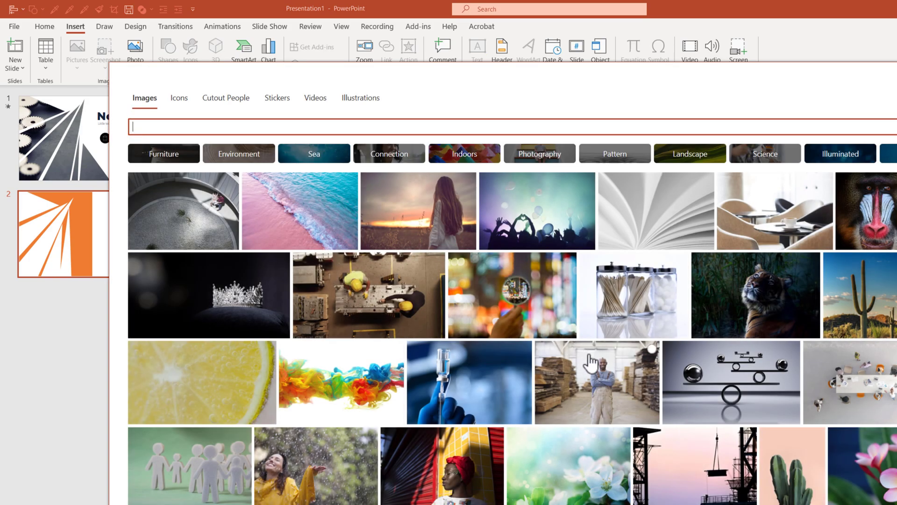
scroll(679, 294, "down", 5)
scroll(458, 386, "down", 3)
scroll(444, 403, "down", 6)
scroll(355, 327, "up", 5)
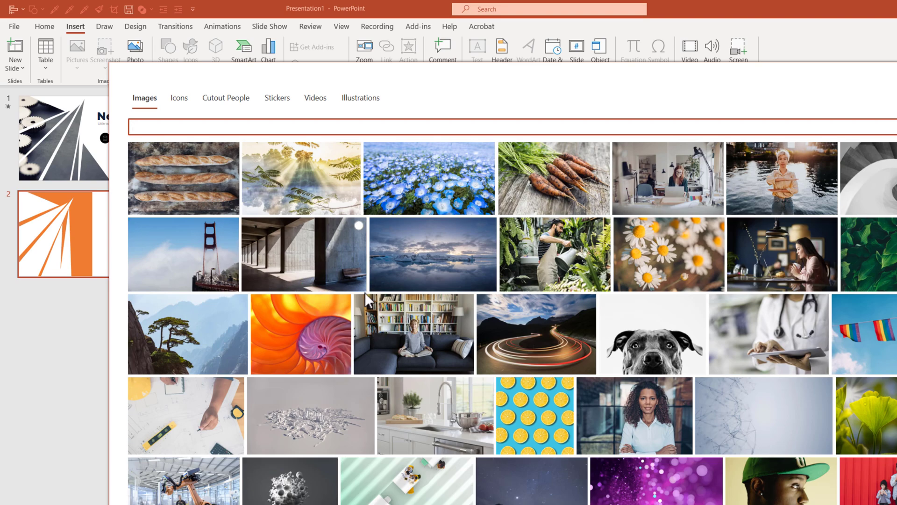
left_click(300, 343)
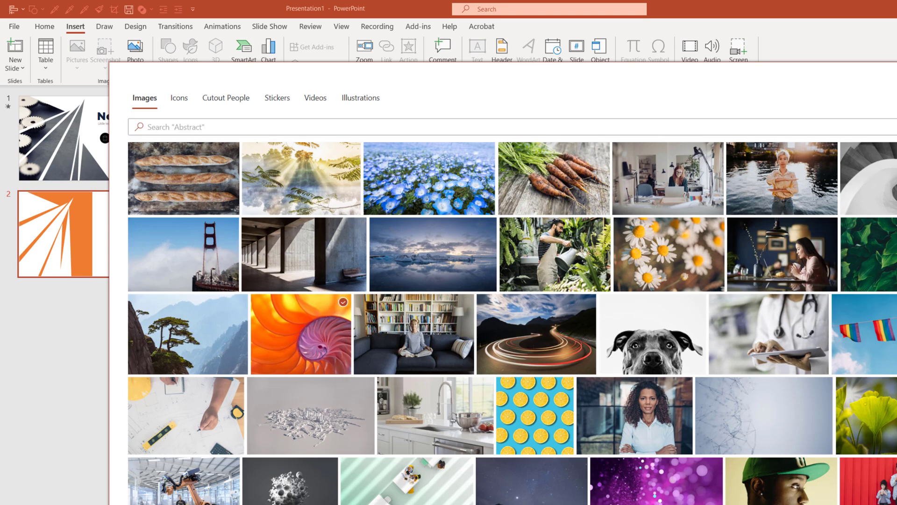
key("Return")
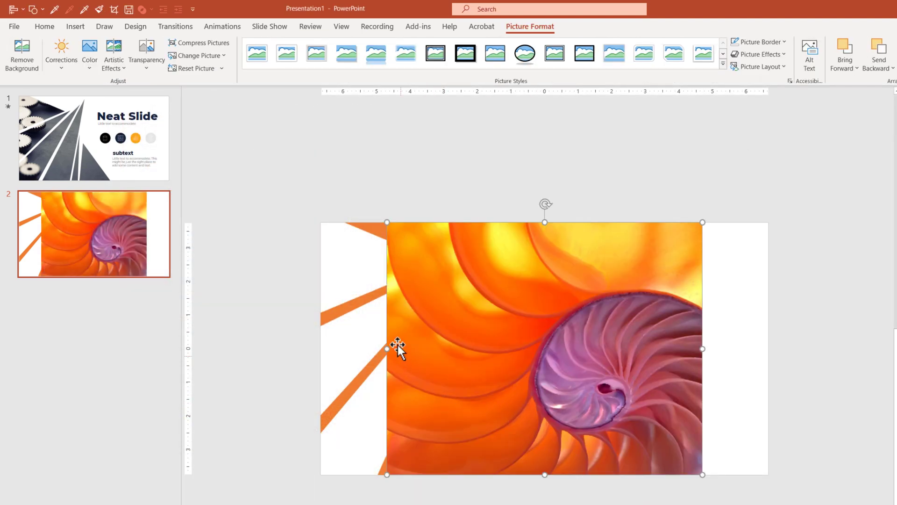
left_click_drag(467, 344, 401, 347)
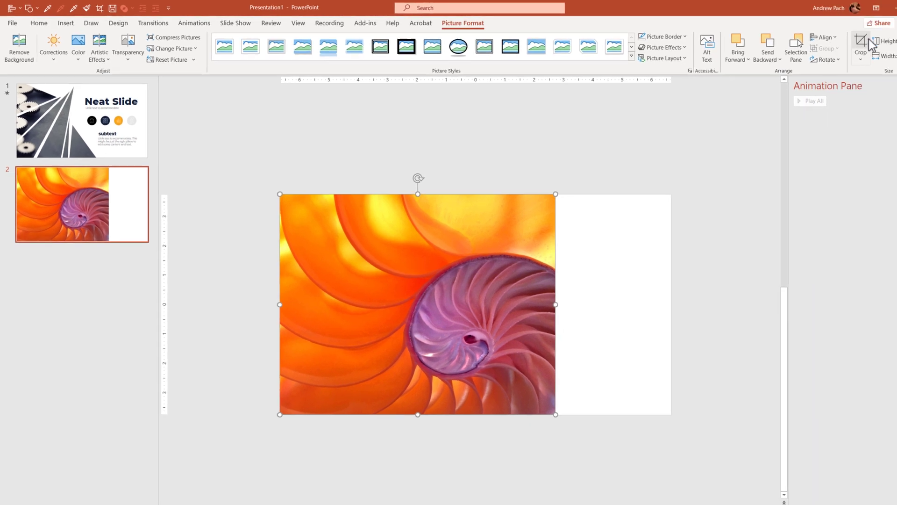
- Crop the nautilus photo's right side inward and send it behind the shard overlay
key("alt+7")
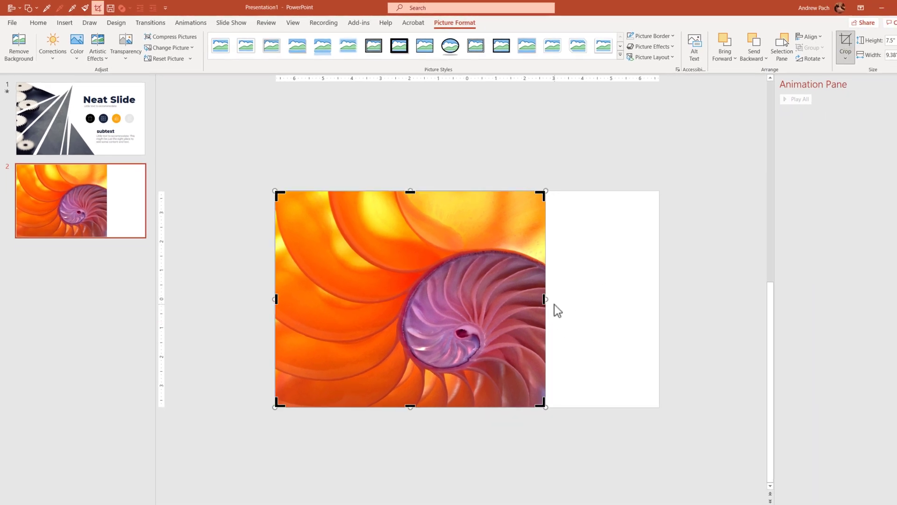
left_click_drag(541, 302, 442, 303)
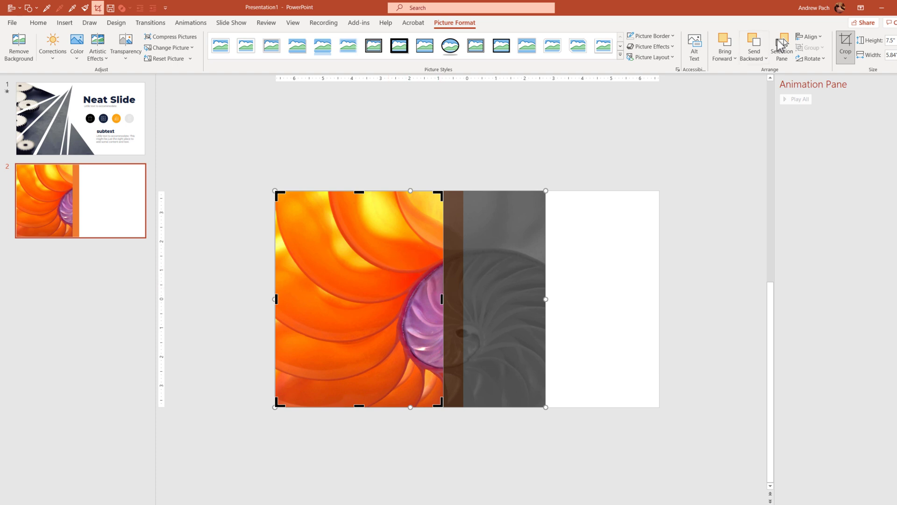
left_click(844, 44)
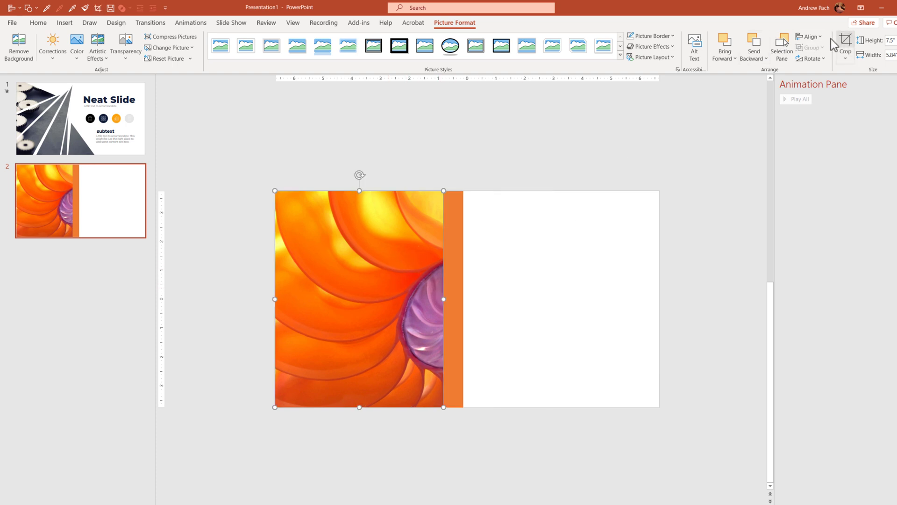
right_click(335, 264)
left_click(370, 367)
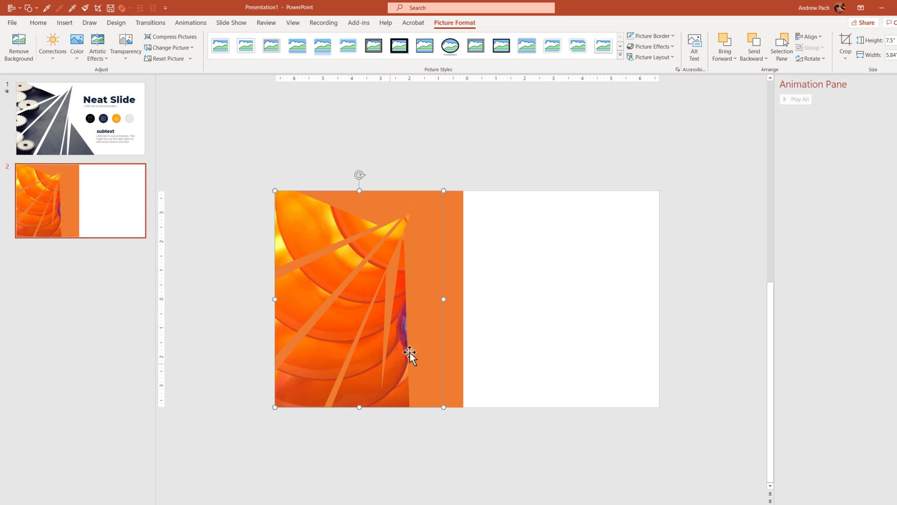
- Change the shard overlay shape's fill to white
left_click(456, 220)
left_click(471, 25)
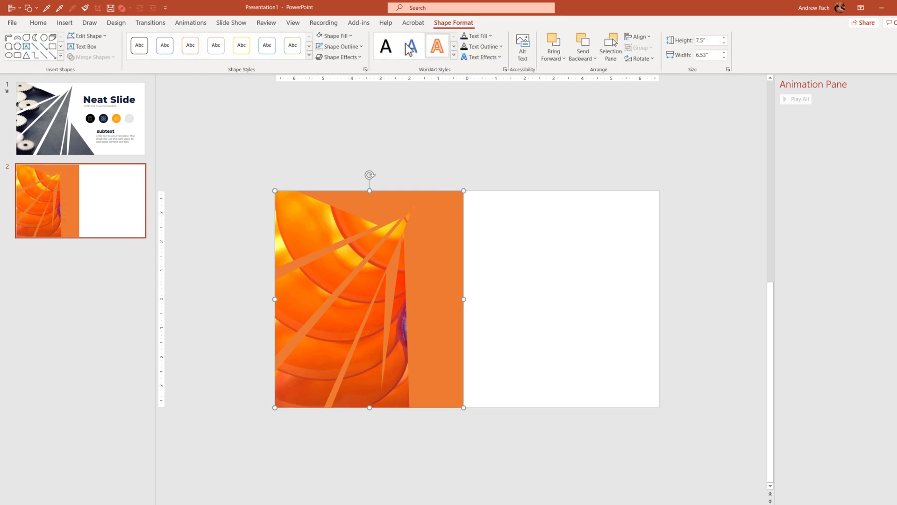
left_click(320, 38)
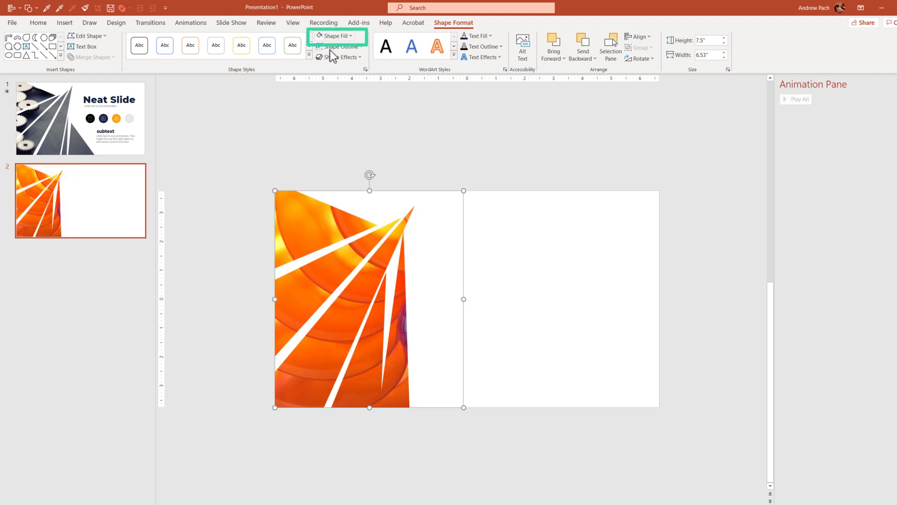
left_click(564, 167)
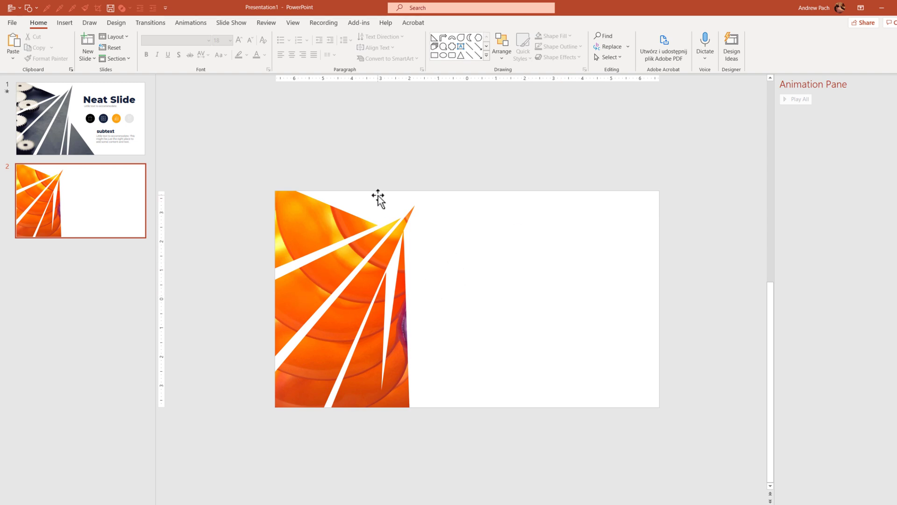
- Apply a Fly In entrance from the left to both the photo and the overlay
left_click_drag(222, 134, 517, 469)
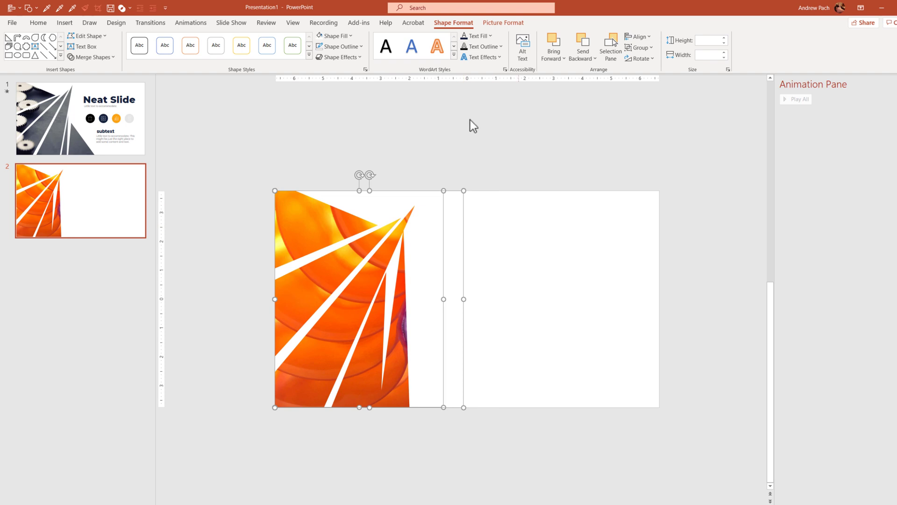
left_click(191, 23)
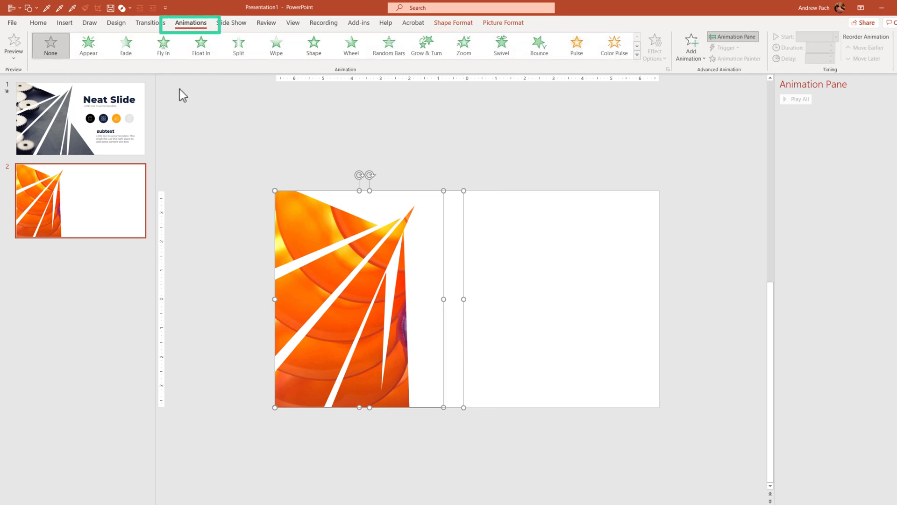
left_click(164, 54)
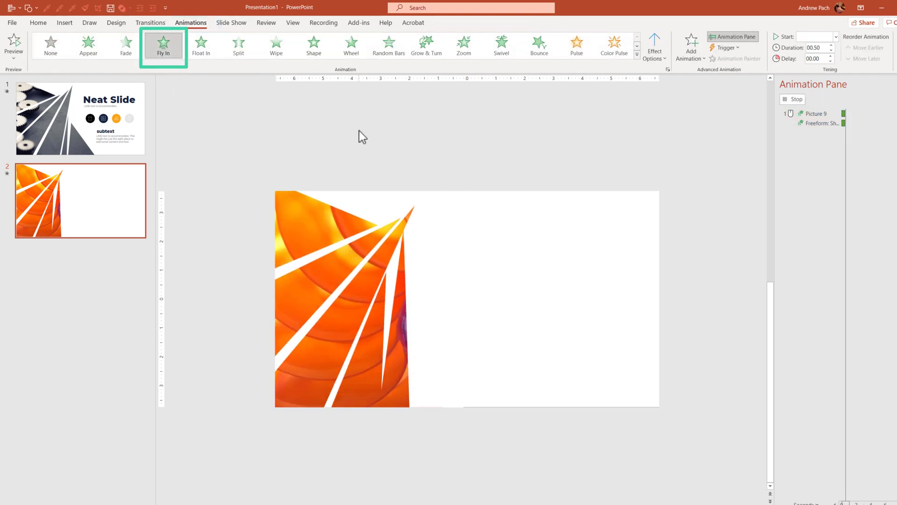
left_click(656, 52)
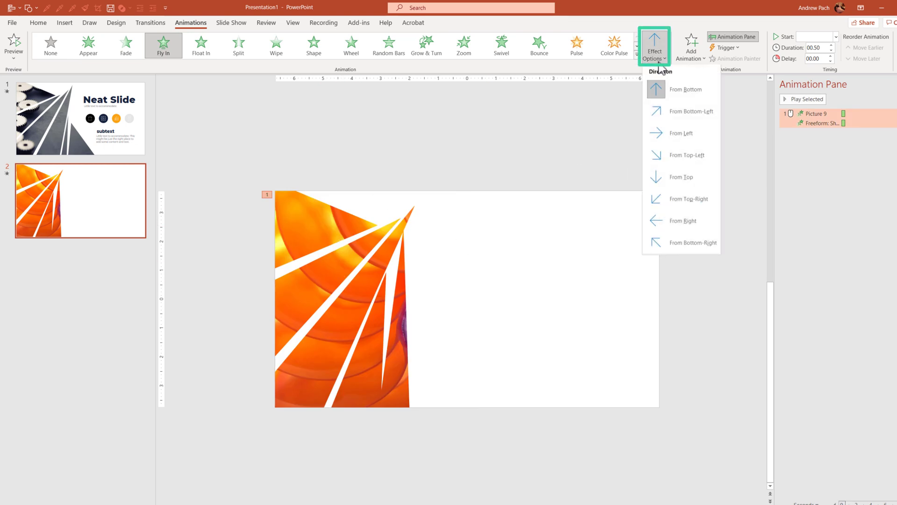
left_click(701, 150)
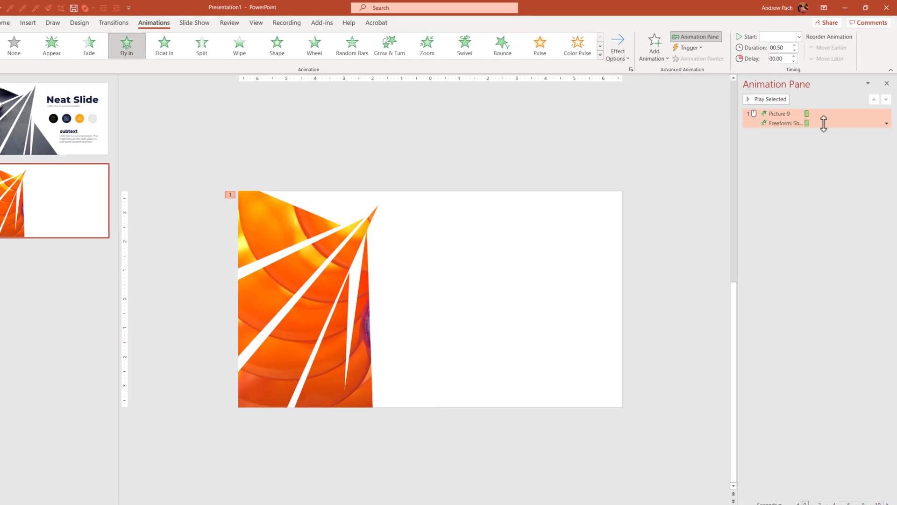
- Set the overlay's animation to start With Previous and last 01.25 seconds
right_click(812, 121)
left_click(838, 133)
left_click(794, 45)
left_click(794, 46)
left_click(794, 45)
- Adjust the fly-in's smooth end setting and delay the overlay's animation by 00.10 seconds
double_click(809, 114)
left_click(365, 196)
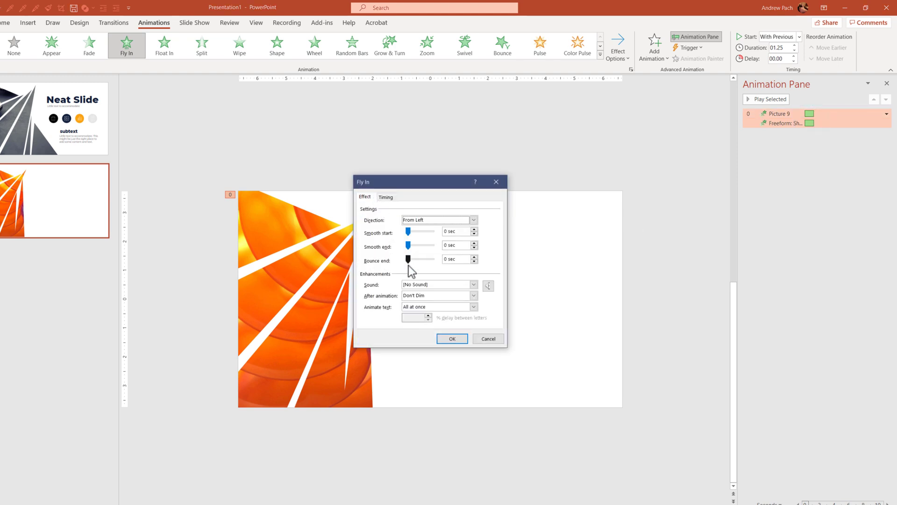
left_click_drag(408, 248, 415, 249)
key("Tab")
type("01.25")
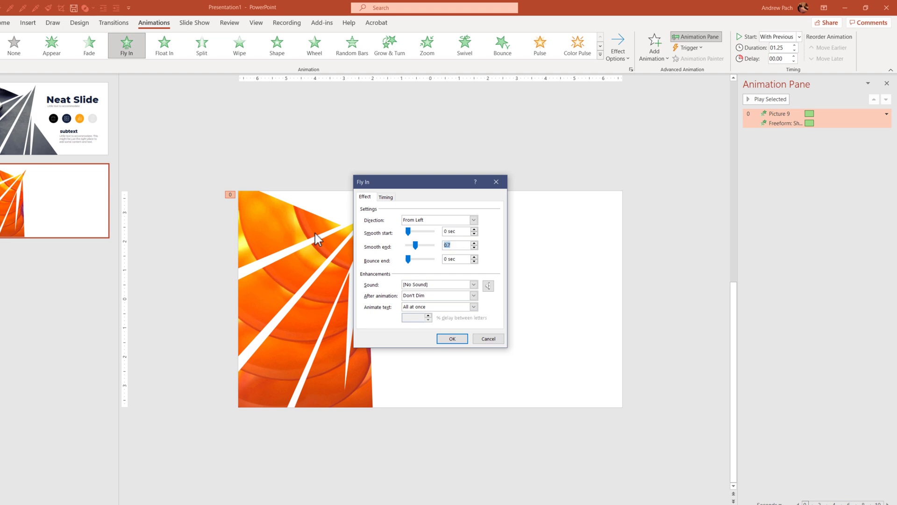
key("Return")
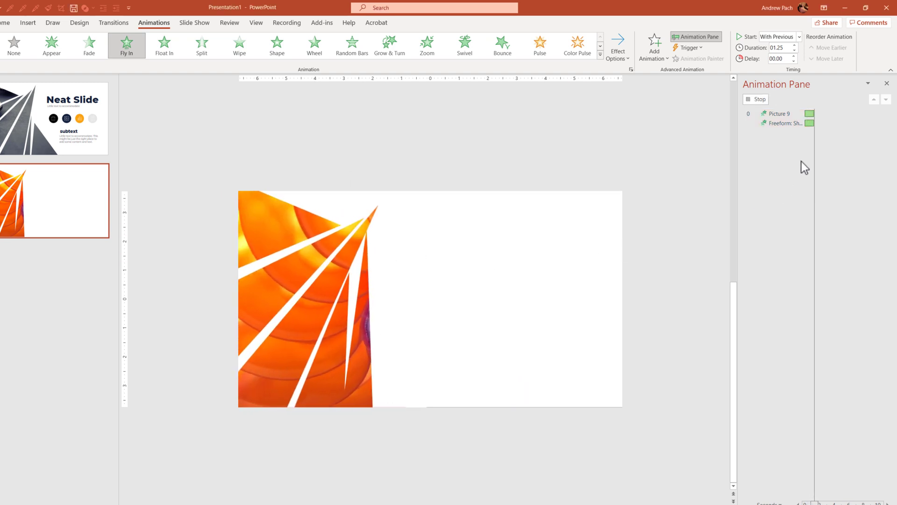
left_click(788, 124)
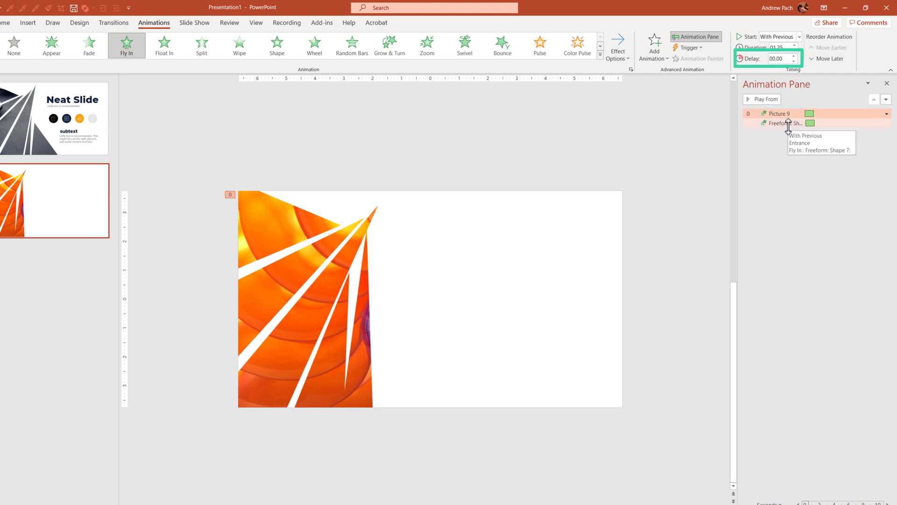
left_click(788, 124)
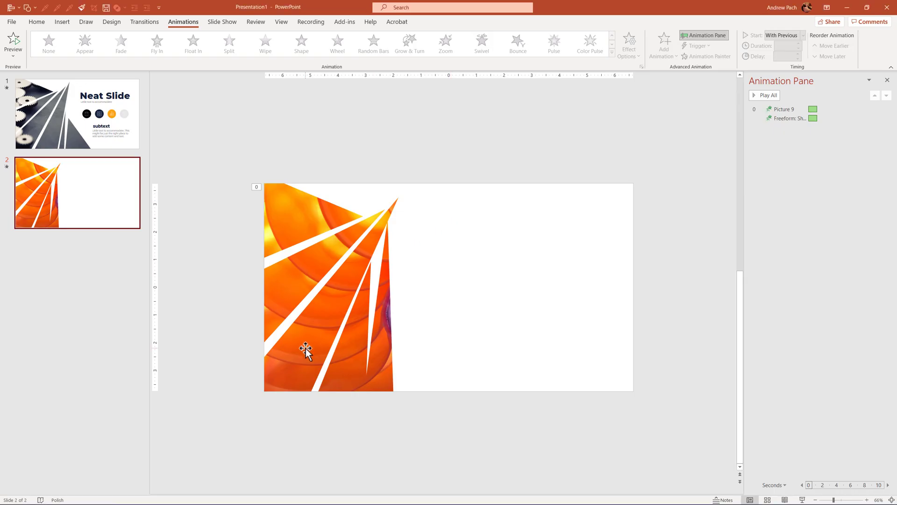
- Add a Grow/Shrink emphasis effect to the shard-cut nautilus photo
left_click(282, 367)
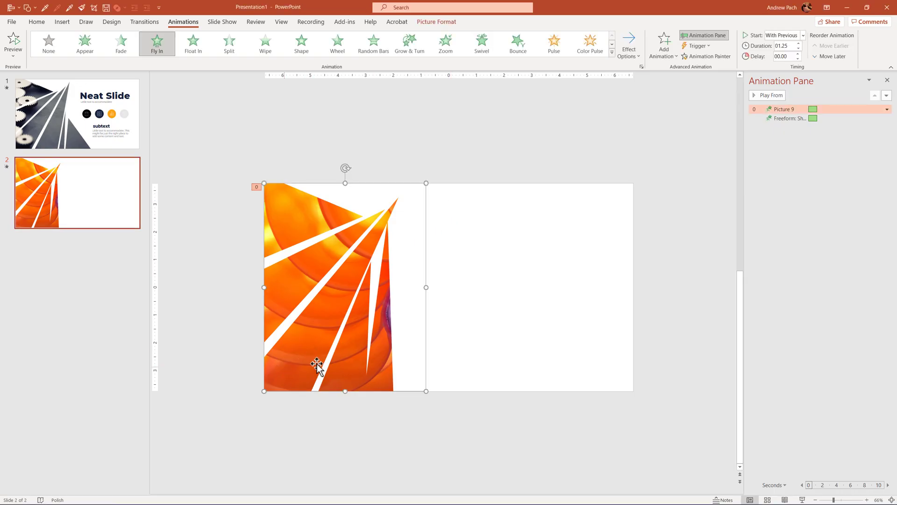
left_click(663, 52)
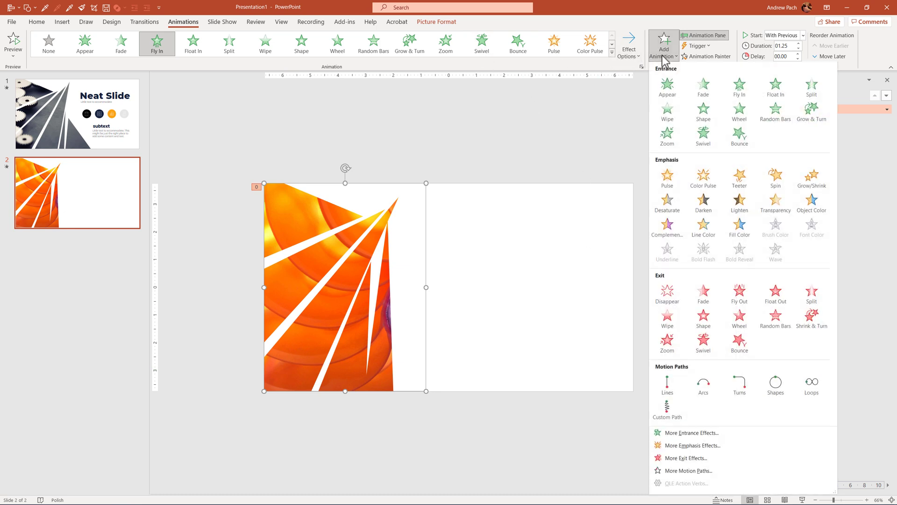
left_click(809, 182)
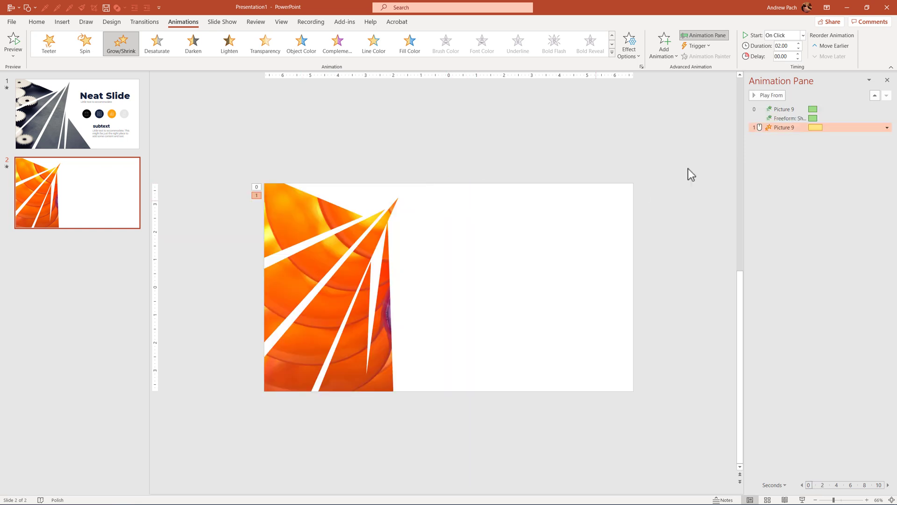
- Set the Grow/Shrink duration to 5 seconds with auto-reverse enabled
double_click(813, 127)
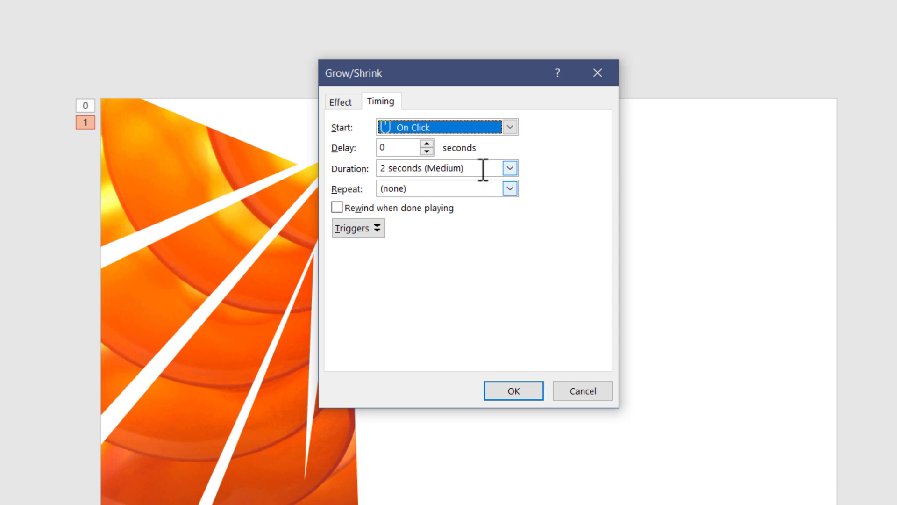
left_click(509, 166)
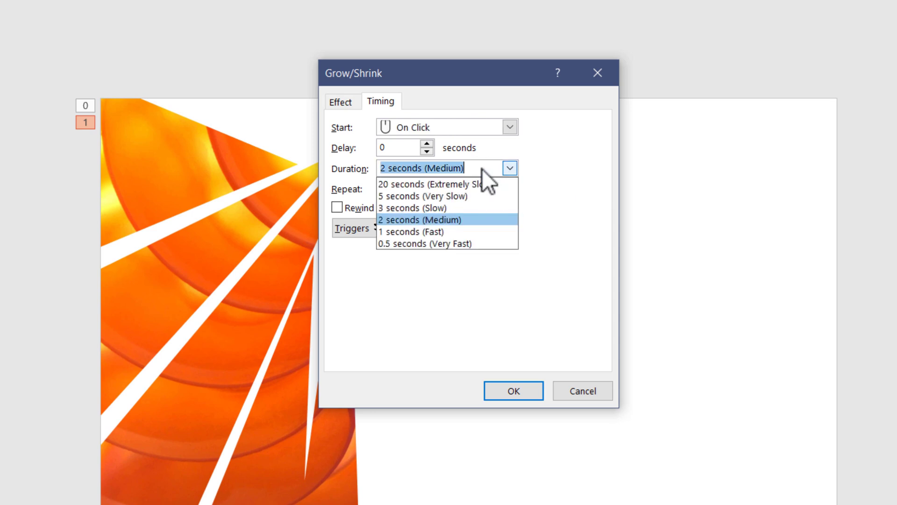
left_click(432, 196)
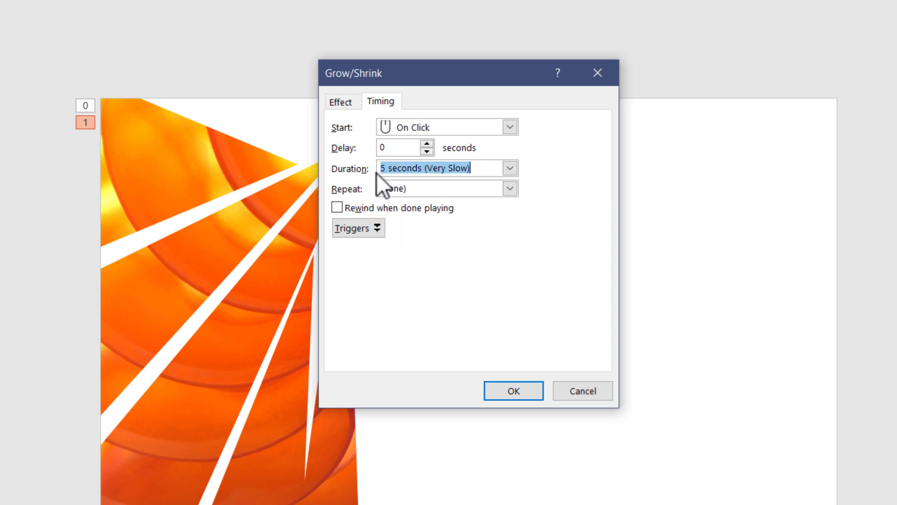
left_click(349, 100)
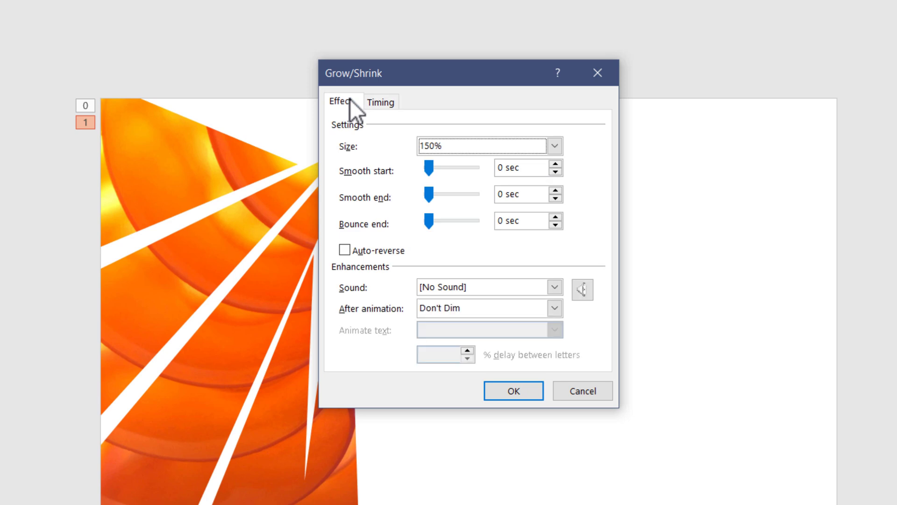
left_click(354, 251)
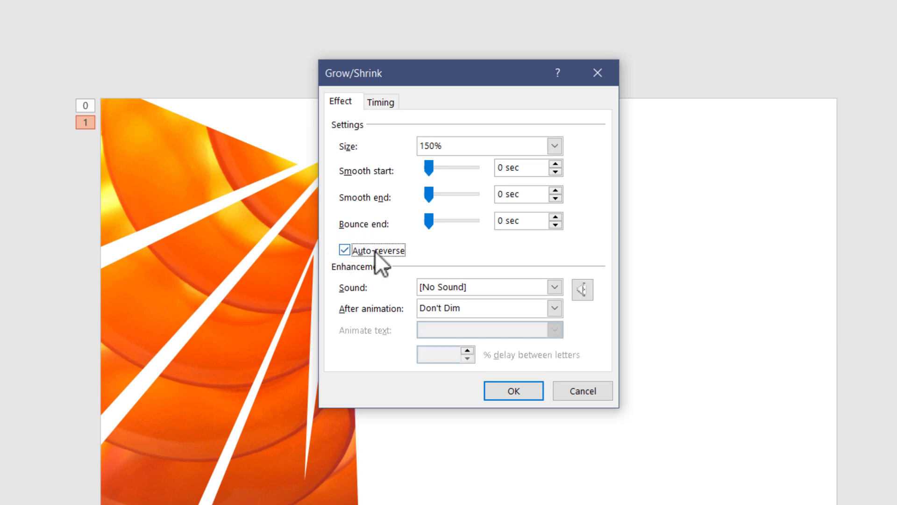
- Set the pulse to a custom 115% size with a 2.4-second smooth end
left_click(492, 144)
double_click(499, 246)
type("400")
key("Return")
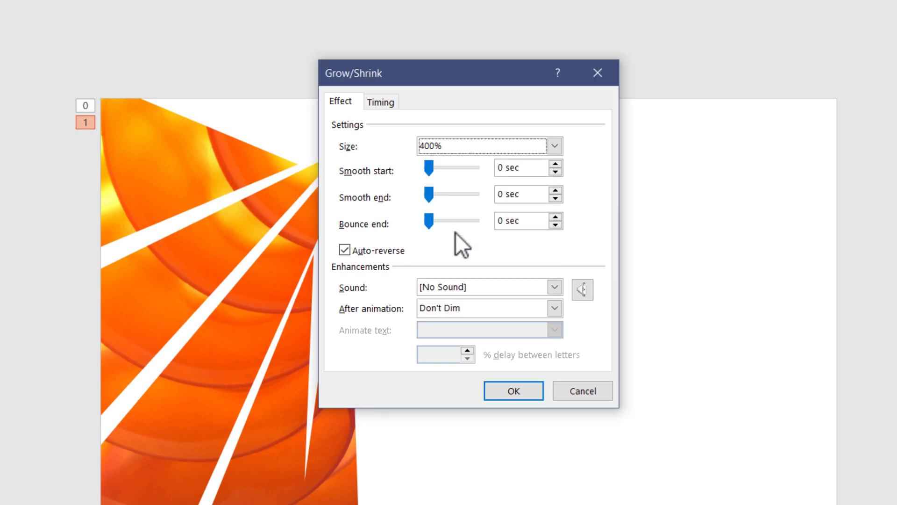
left_click(514, 147)
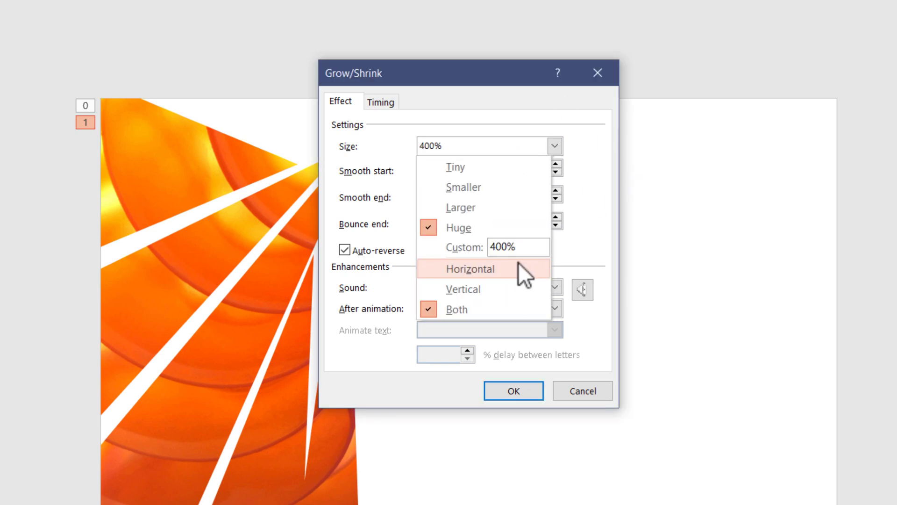
double_click(529, 247)
type("11")
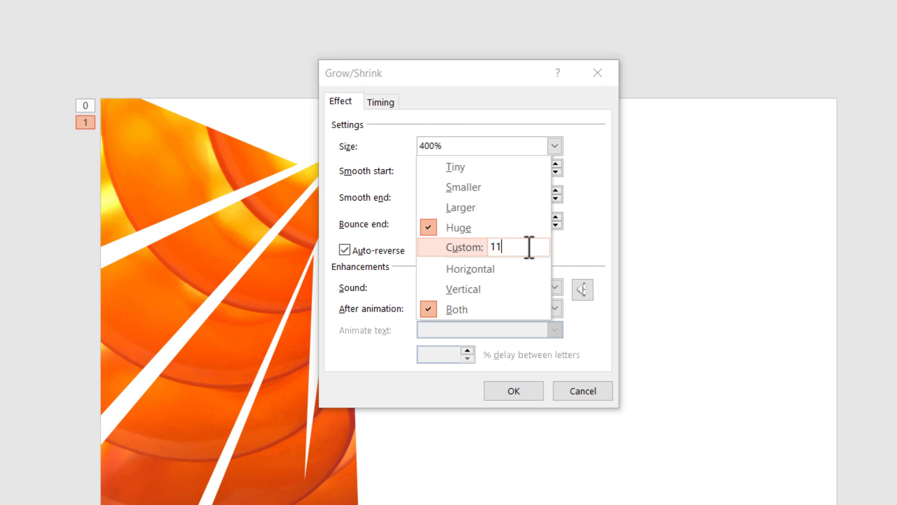
type("5")
key("Return")
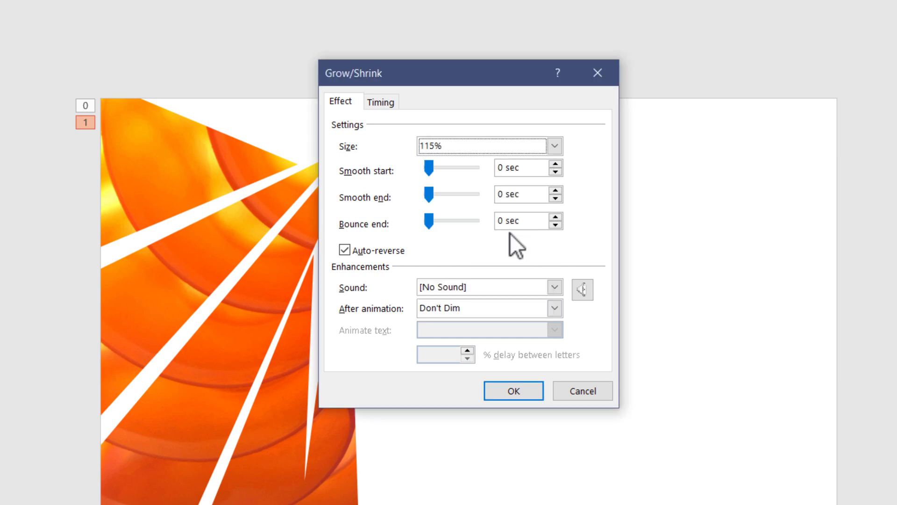
left_click_drag(427, 199, 450, 197)
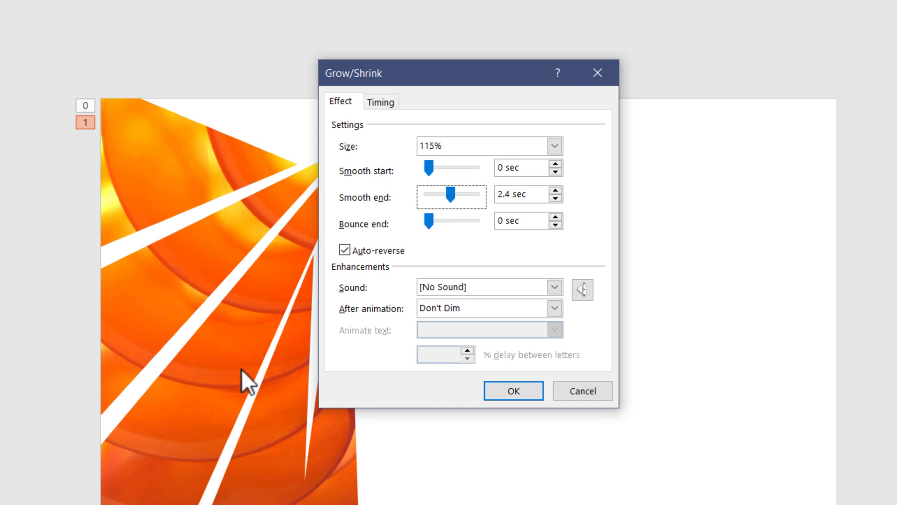
left_click(518, 388)
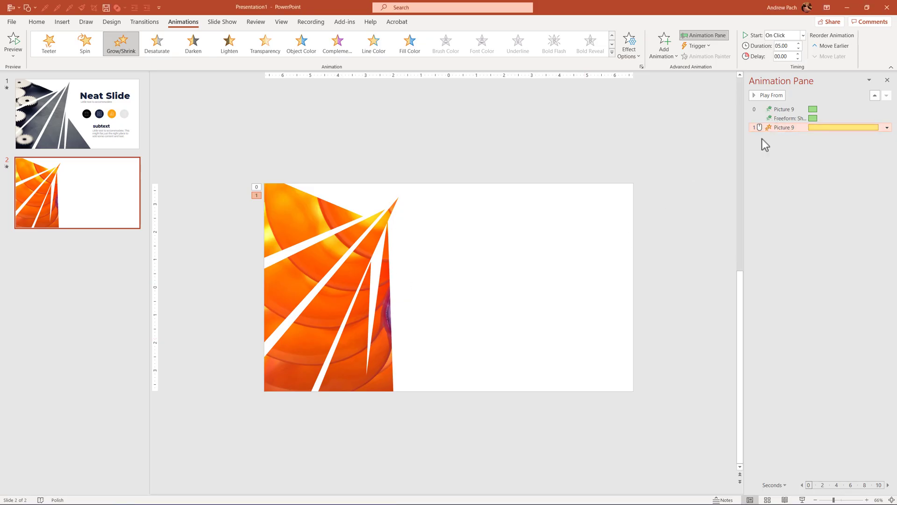
- Set the nautilus picture's Grow/Shrink pulse to start With Previous
right_click(786, 127)
left_click(847, 149)
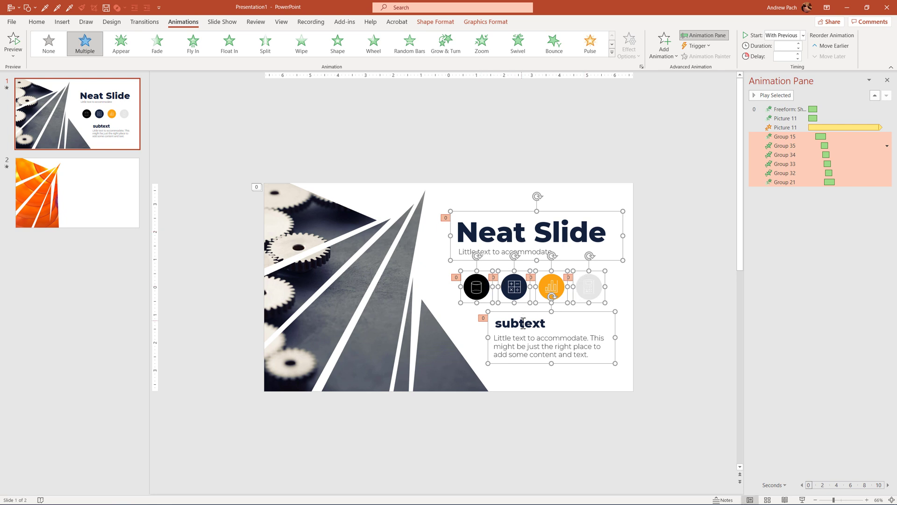
- Paste the Neat Slide title, icons and subtext onto slide 2 and strip their animations
left_click(79, 215)
key("ctrl+v")
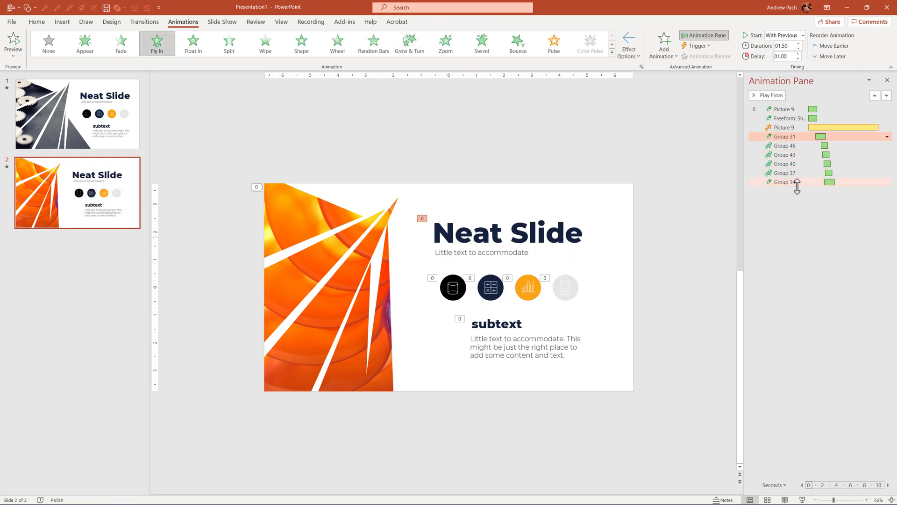
key("Delete")
left_click(543, 213)
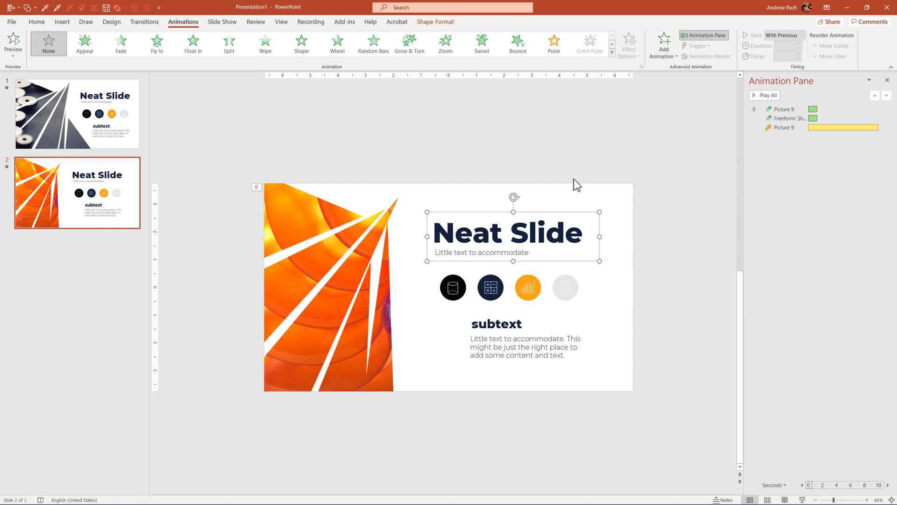
- Paint the shard's fly-in onto the title group, flying From Right with a 01.00 delay
left_click(360, 254)
left_click_drag(369, 234, 350, 200)
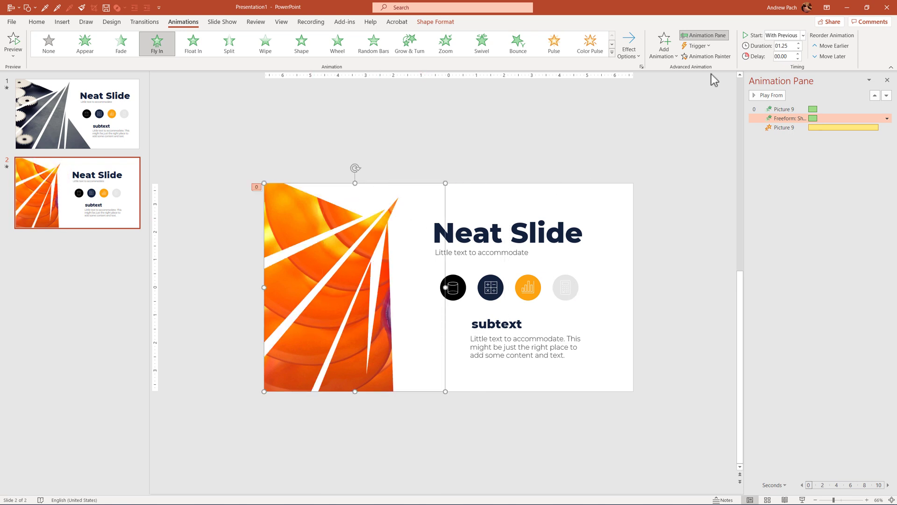
left_click(708, 56)
left_click(559, 253)
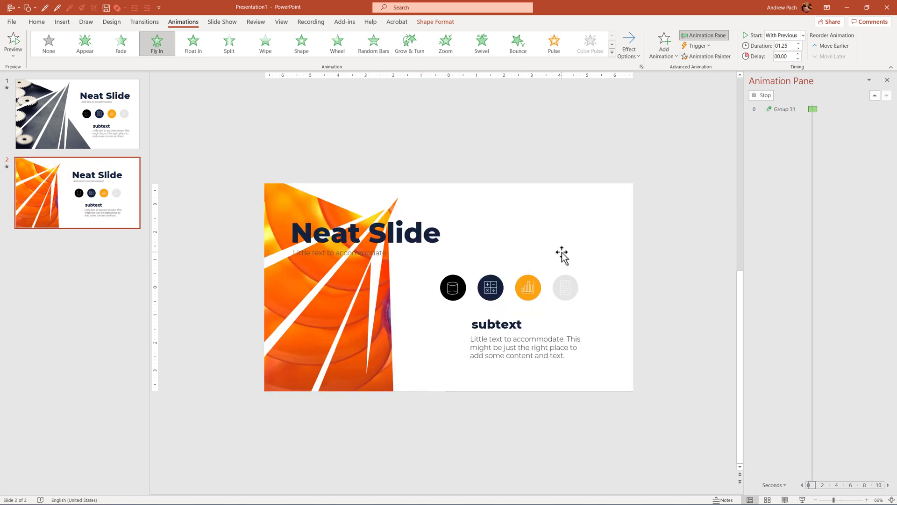
left_click(545, 232)
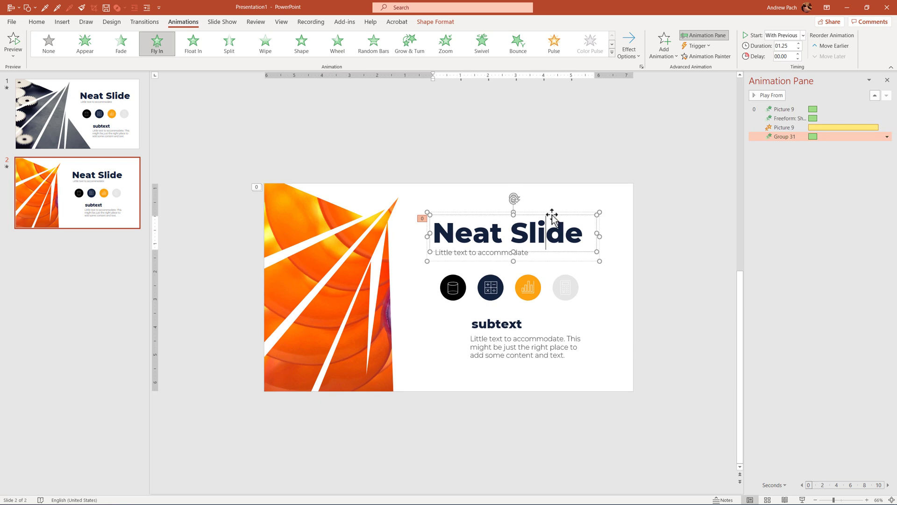
left_click(554, 213)
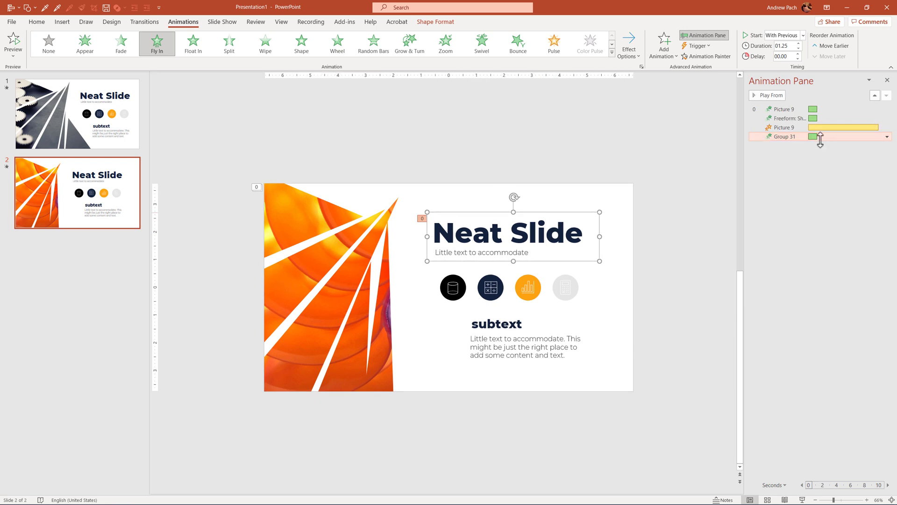
left_click(639, 55)
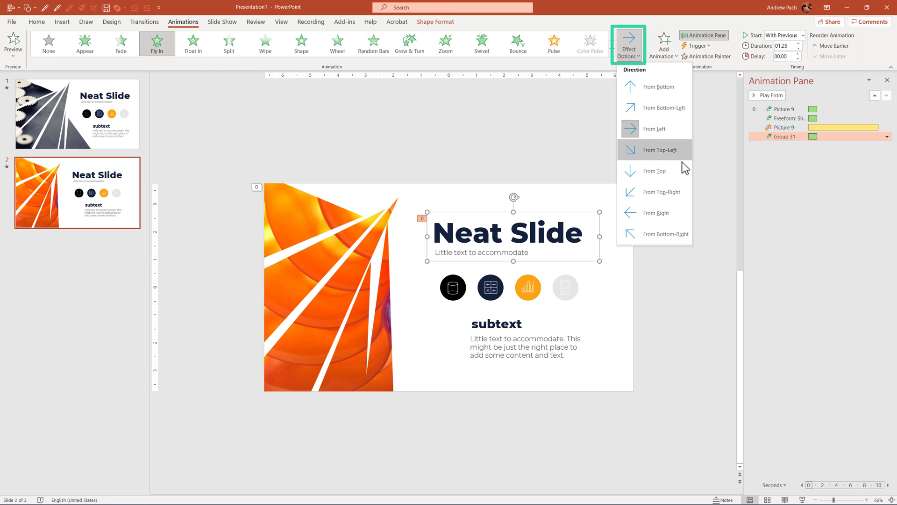
left_click(659, 214)
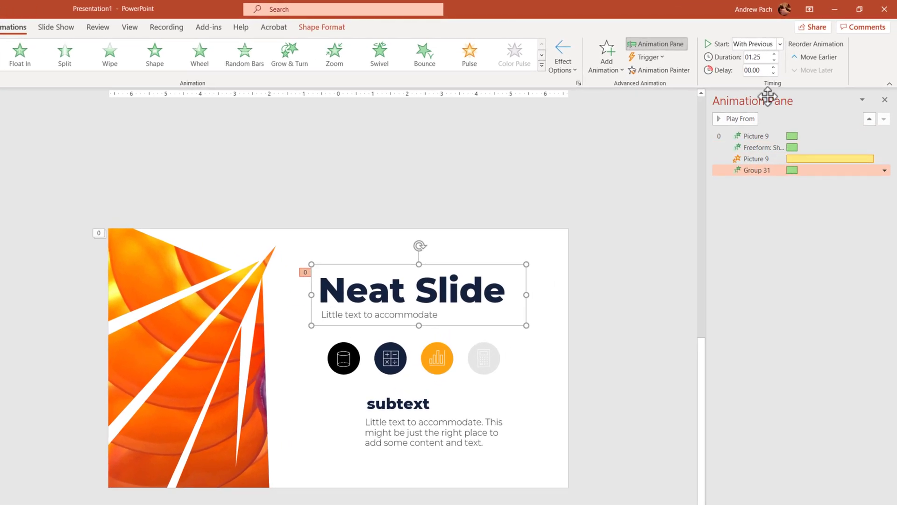
left_click(775, 67)
left_click(775, 67)
left_click(774, 67)
left_click(774, 67)
- Paint the title's fly-in onto the subtext with a 01.50 delay
left_click(650, 70)
left_click(432, 422)
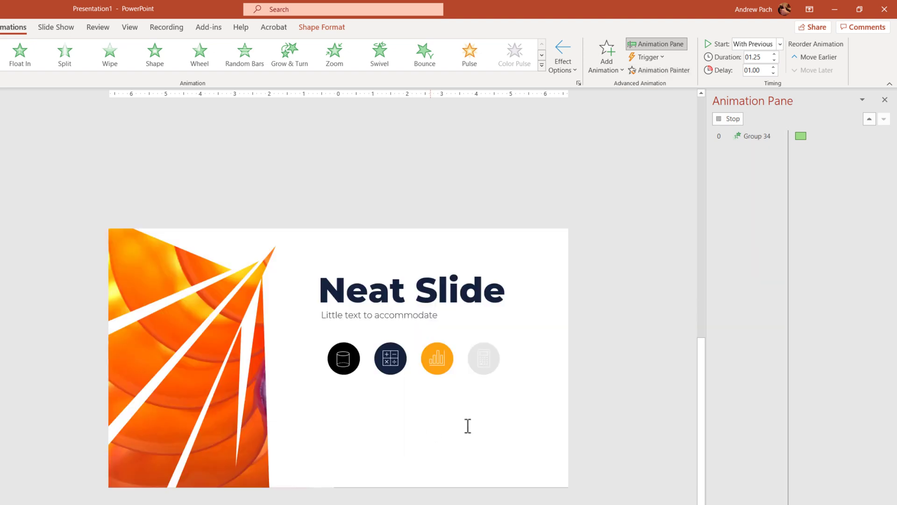
left_click(774, 67)
left_click(774, 66)
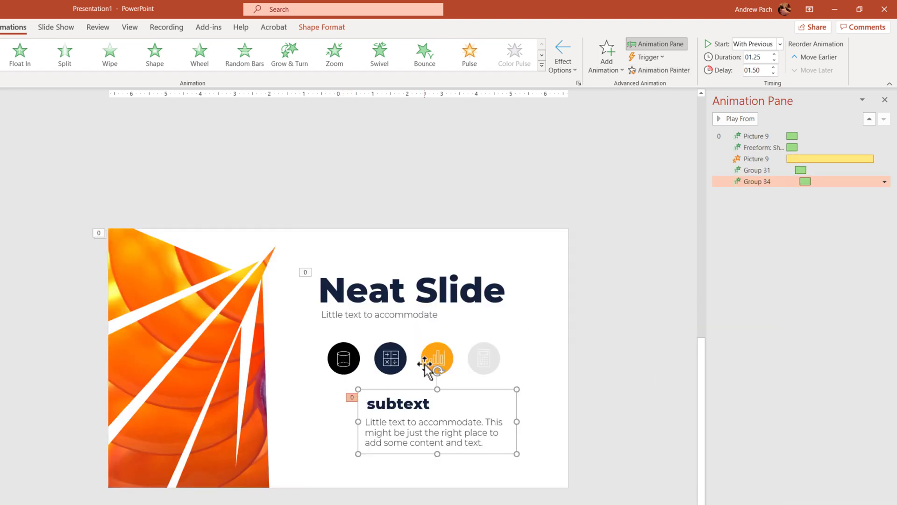
- Apply the Grow & Turn entrance to the four icons together
left_click(343, 358)
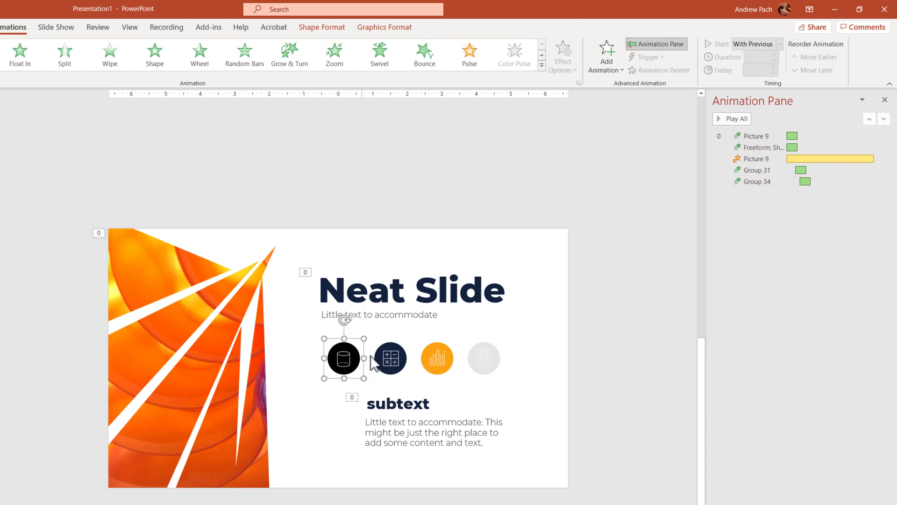
left_click(391, 358, "shift")
left_click(436, 359, "shift")
left_click(484, 360, "shift")
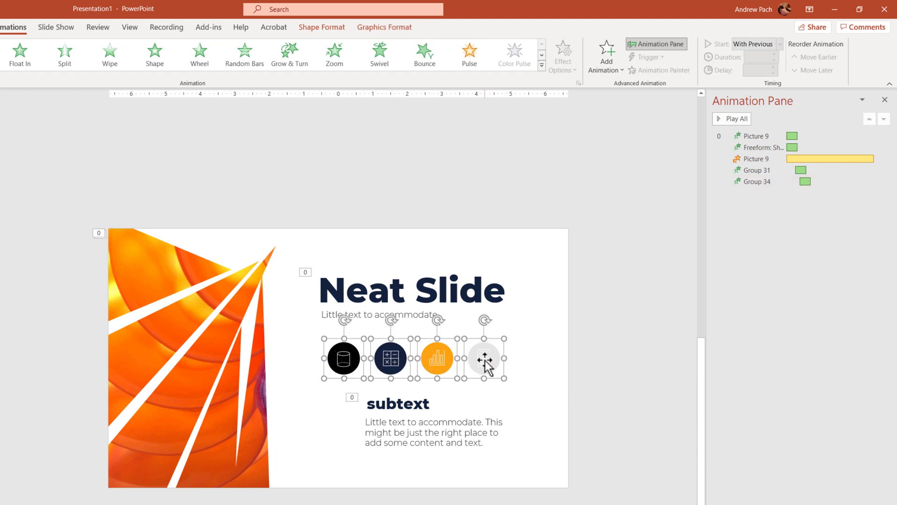
left_click(291, 54)
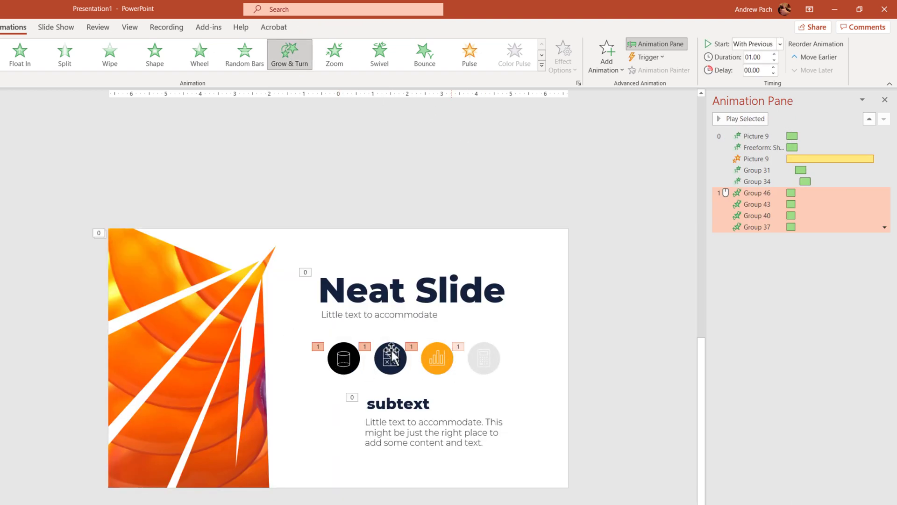
- Set the icon animations to start With Previous, staggering delays up to 02.25 for the last icon
right_click(788, 198)
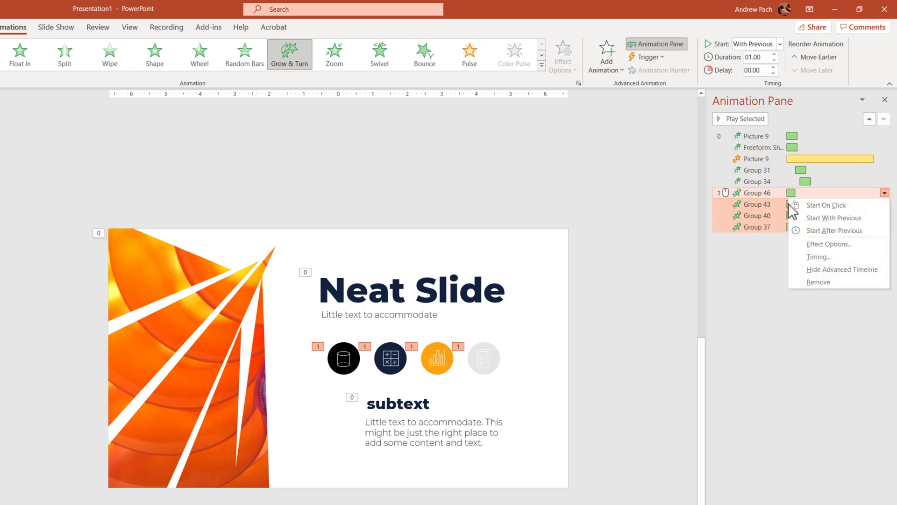
left_click(816, 217)
left_click_drag(800, 193, 799, 227)
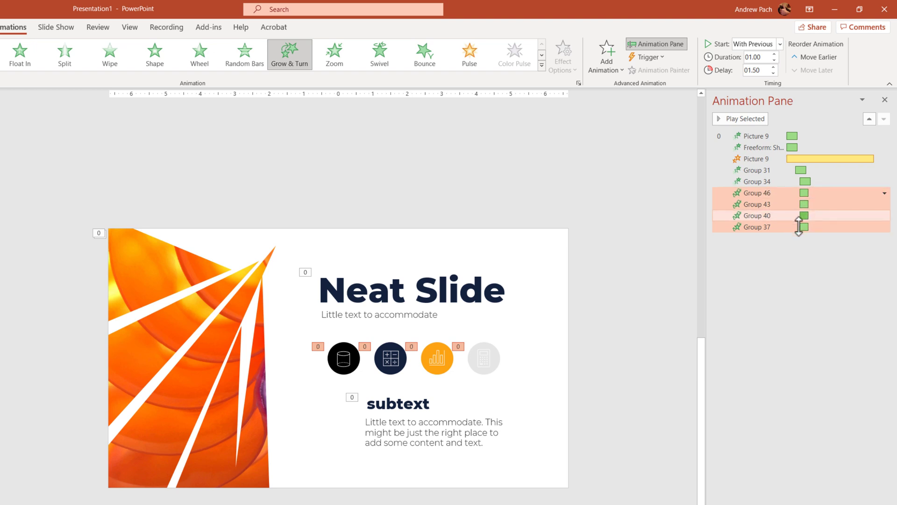
left_click(788, 194)
left_click(786, 204)
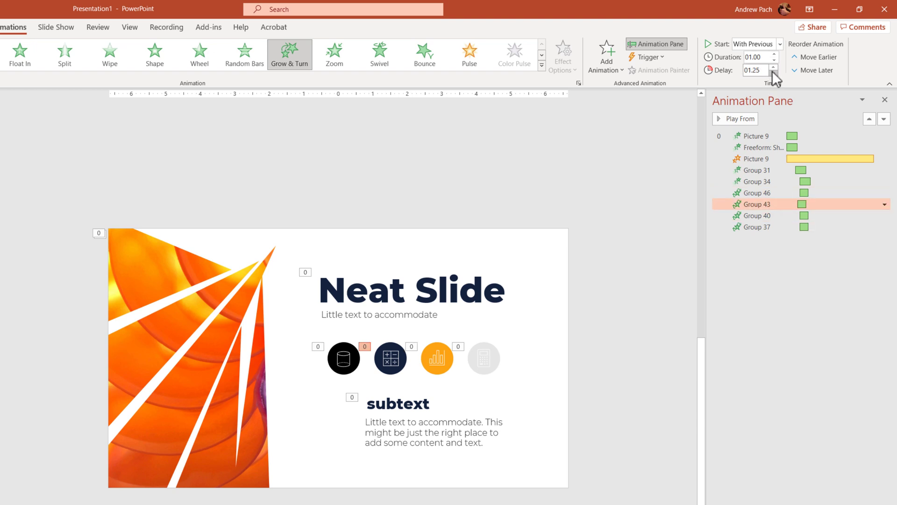
left_click(772, 215)
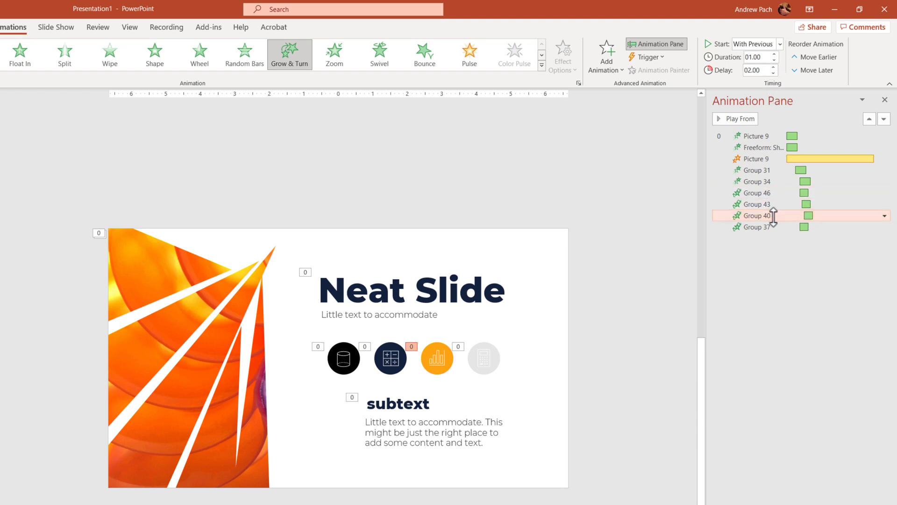
left_click(773, 226)
left_click(773, 67)
left_click(774, 67)
left_click(773, 67)
- Move the subtext animation to the end of the list with a 02.75 delay
left_click(446, 407)
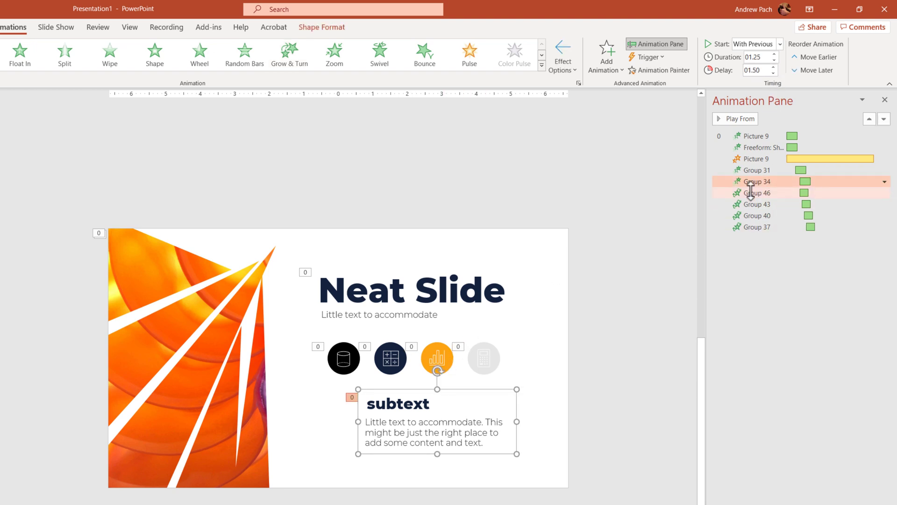
left_click_drag(758, 182, 759, 260)
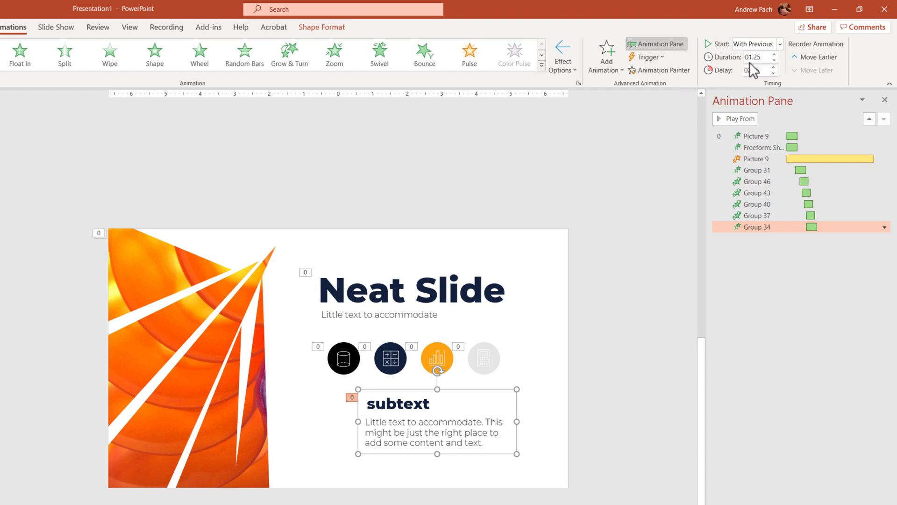
left_click(773, 67)
left_click(774, 67)
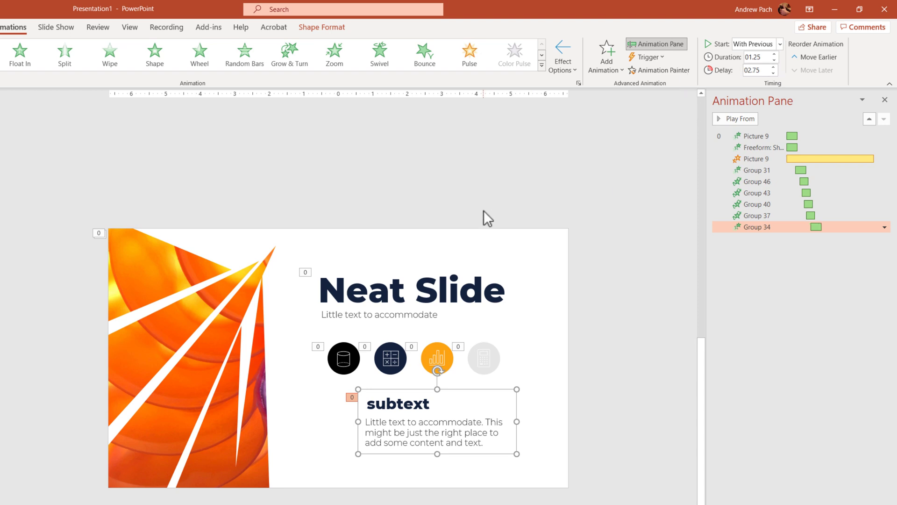